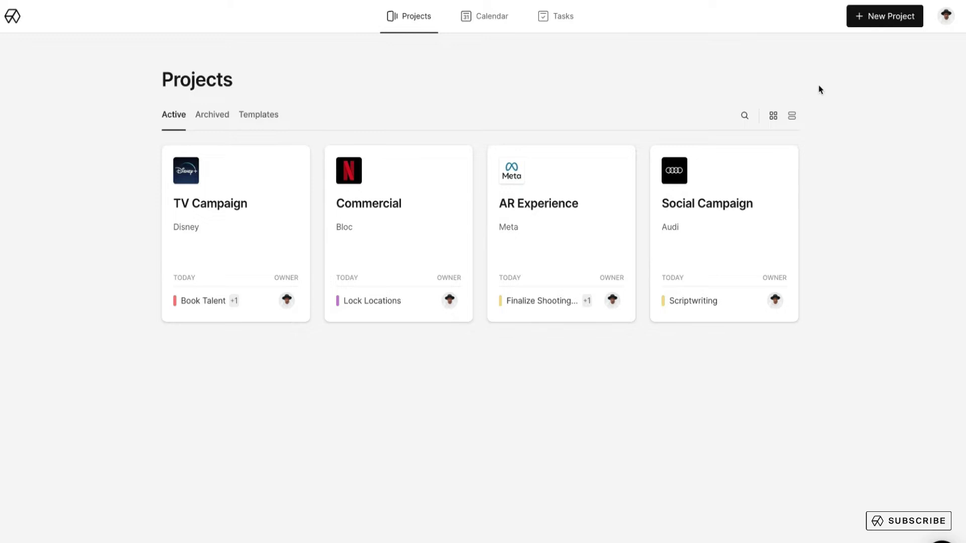
- Start a new blank project with the project name Commercial and the company name Tesla
{"action": "left_click", "coordinate": [884, 22]}
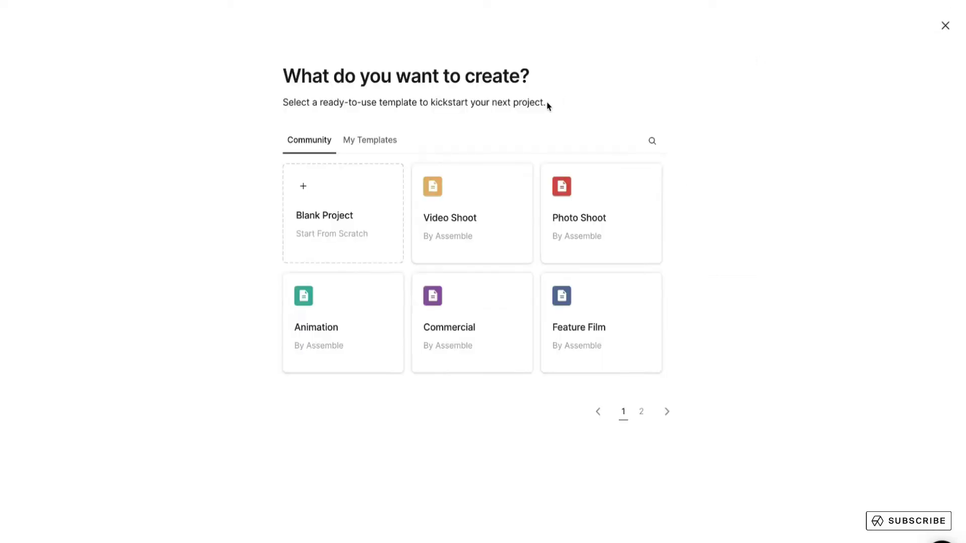
{"action": "left_click", "coordinate": [350, 203]}
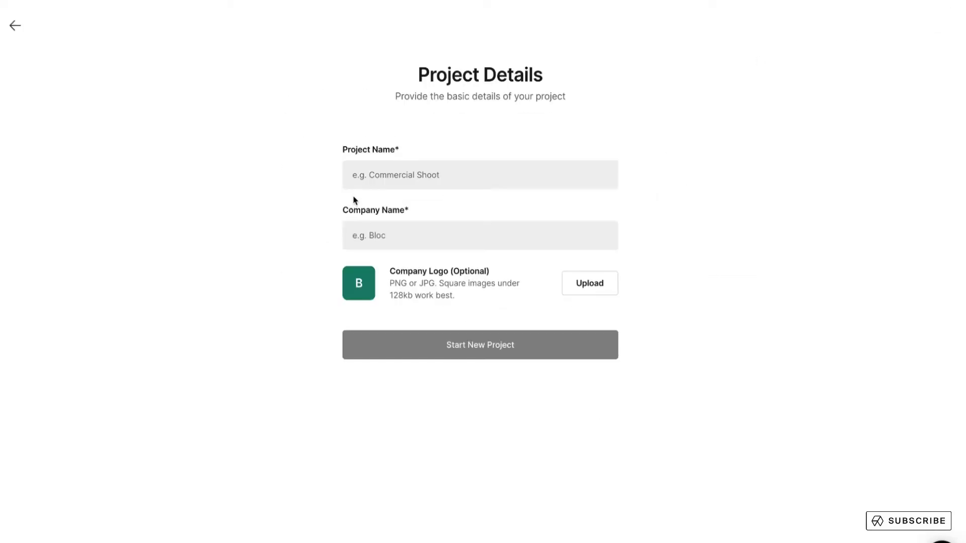
{"action": "left_click", "coordinate": [396, 176]}
{"action": "type", "text": "Commercial"}
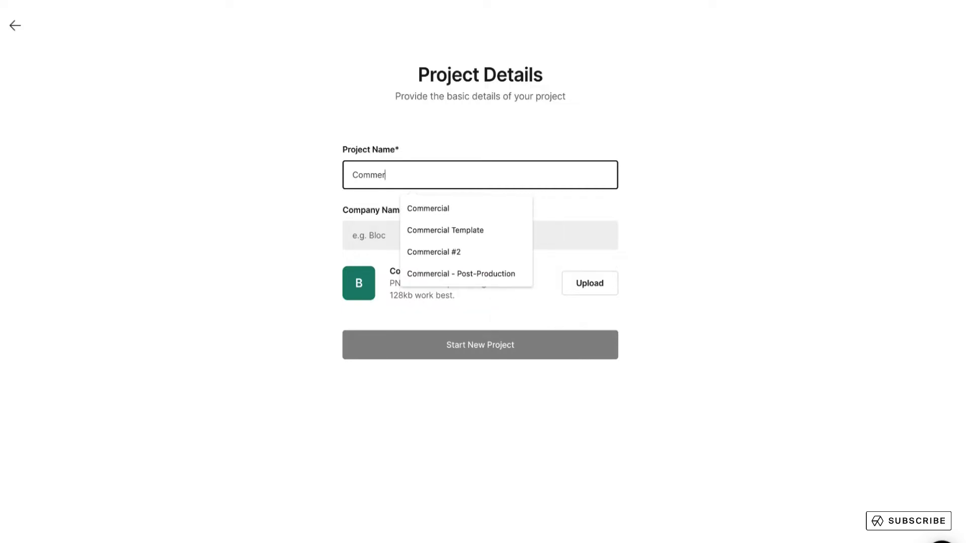
{"action": "left_click", "coordinate": [356, 247]}
{"action": "type", "text": "Tesla"}
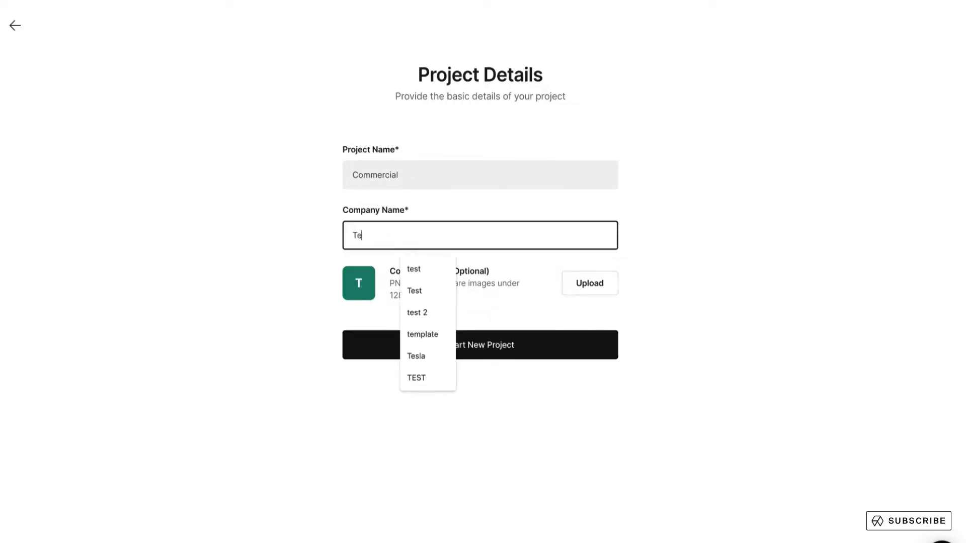
{"action": "left_click", "coordinate": [301, 267]}
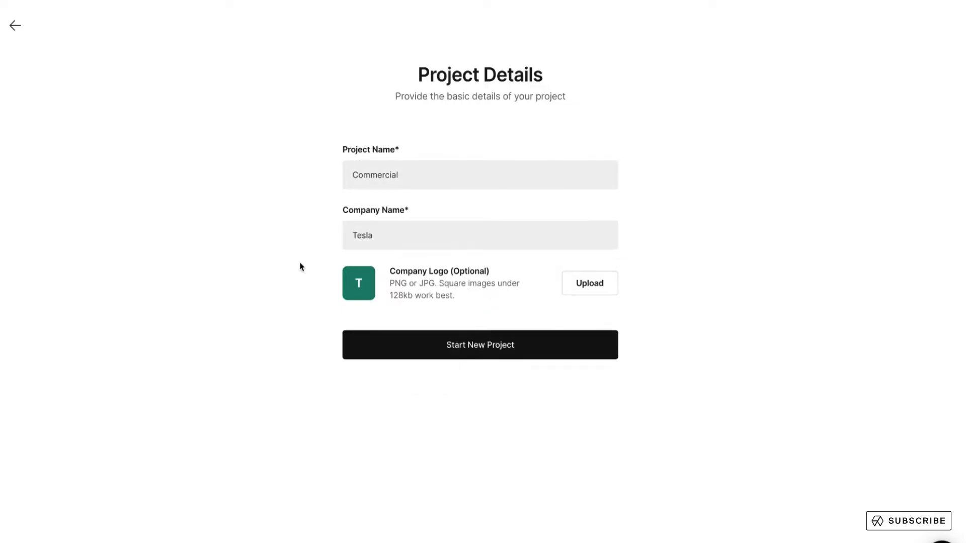
- Upload Logo.png from the Logos folder as the company logo and start the new project
{"action": "left_click", "coordinate": [599, 291]}
{"action": "left_click", "coordinate": [360, 204]}
{"action": "left_click", "coordinate": [671, 385]}
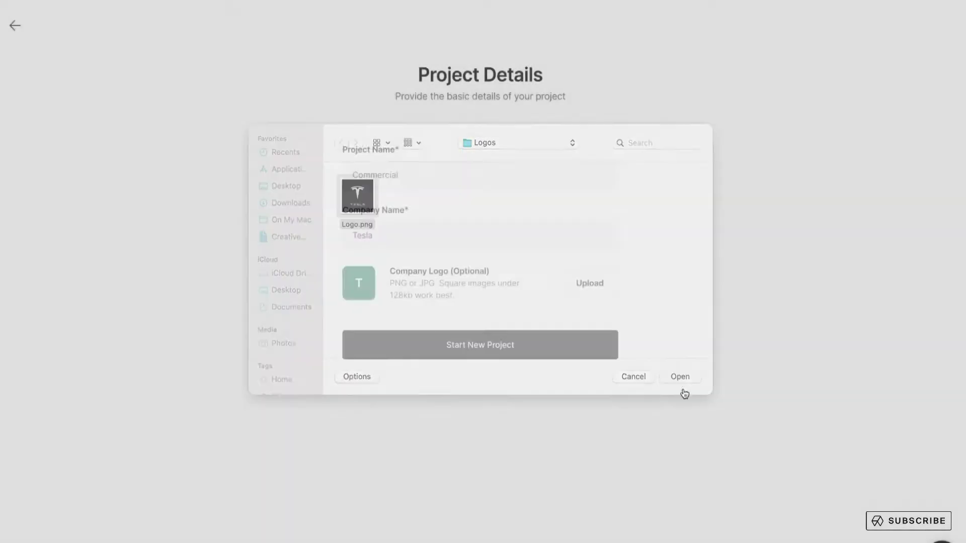
{"action": "left_click", "coordinate": [526, 355]}
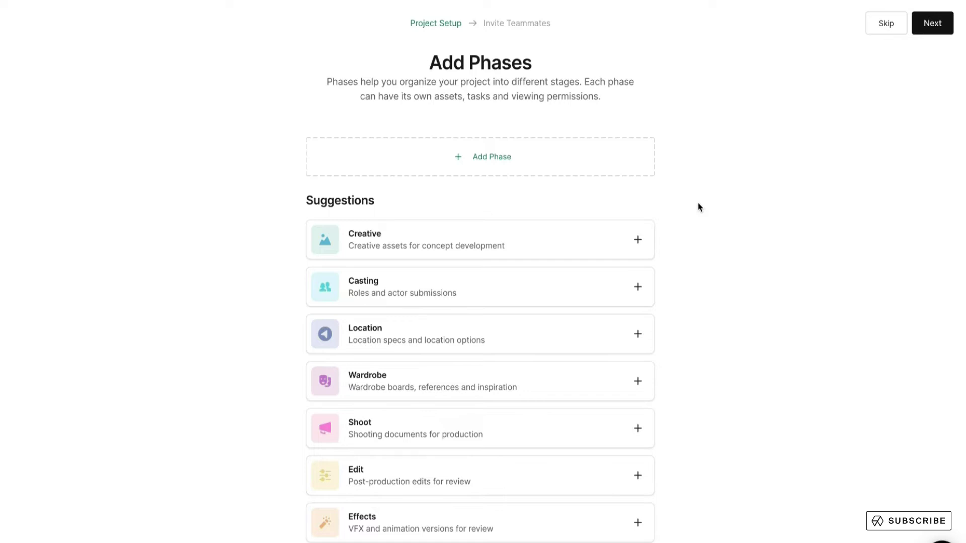
- Add a custom project phase named Pre-Production with the default color
{"action": "left_click", "coordinate": [537, 168]}
{"action": "type", "text": "Pre-Production"}
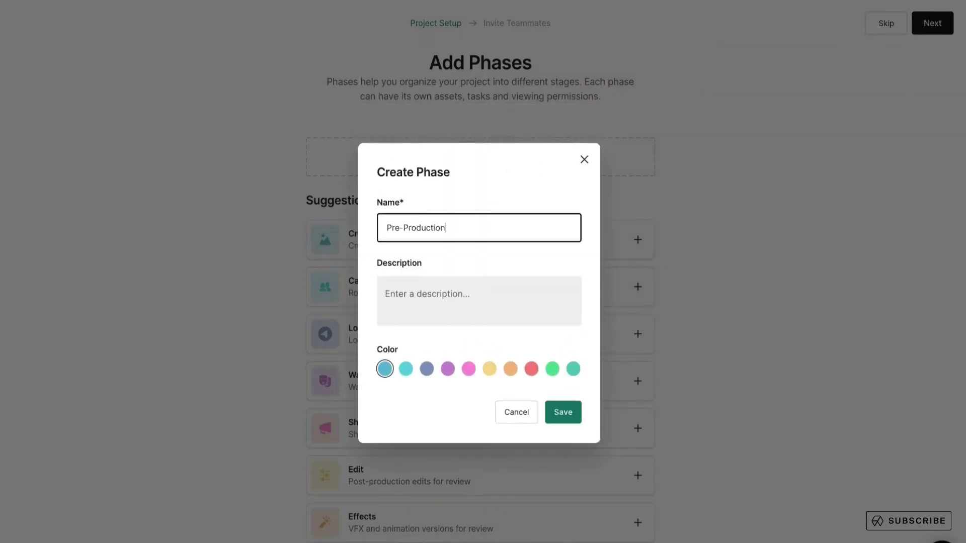
{"action": "left_click", "coordinate": [563, 412]}
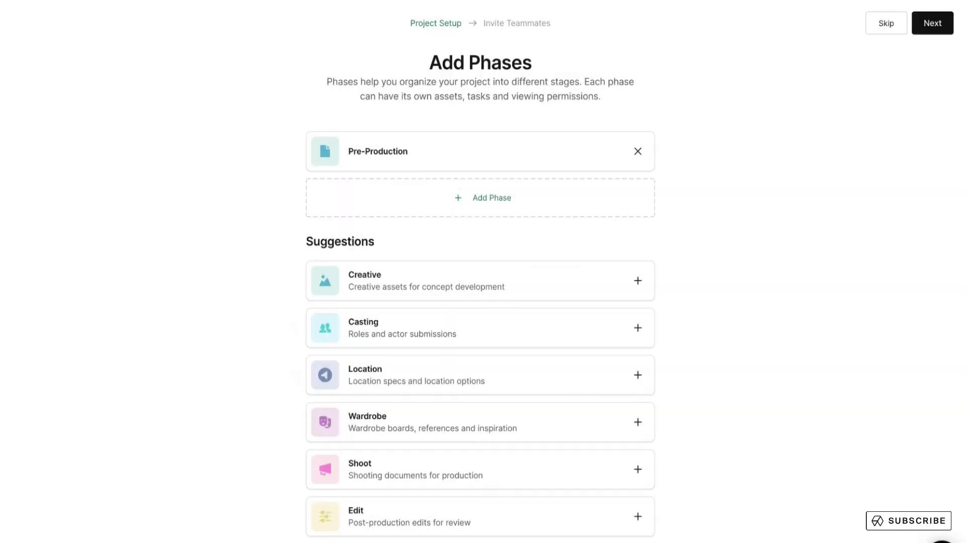
- Add a second custom phase named Production and give it the slate-blue color
{"action": "left_click", "coordinate": [461, 211]}
{"action": "type", "text": "Production"}
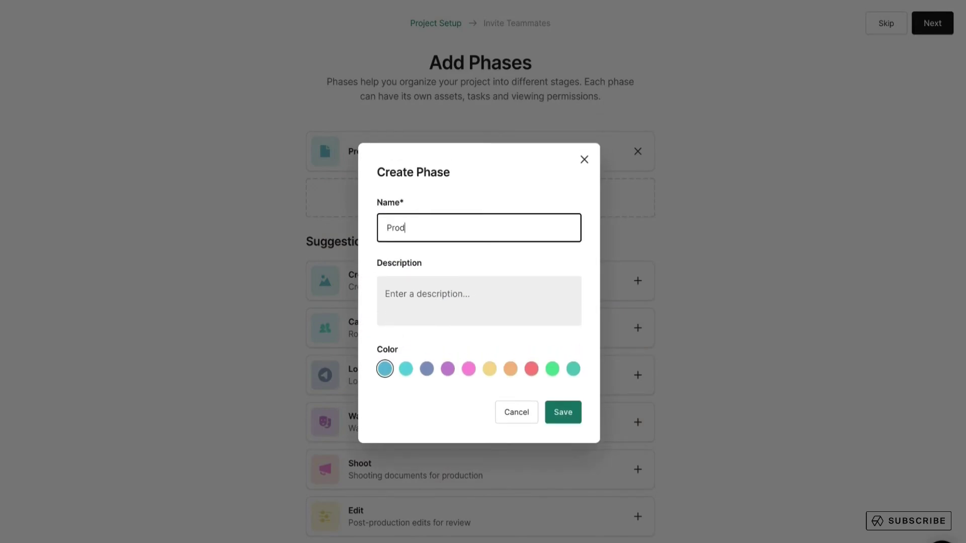
{"action": "left_click", "coordinate": [429, 374]}
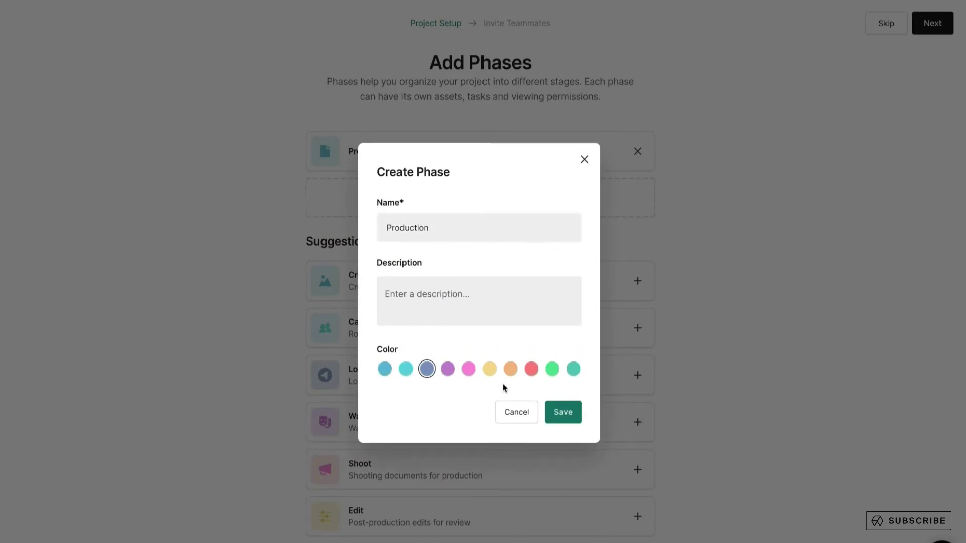
{"action": "left_click", "coordinate": [570, 417]}
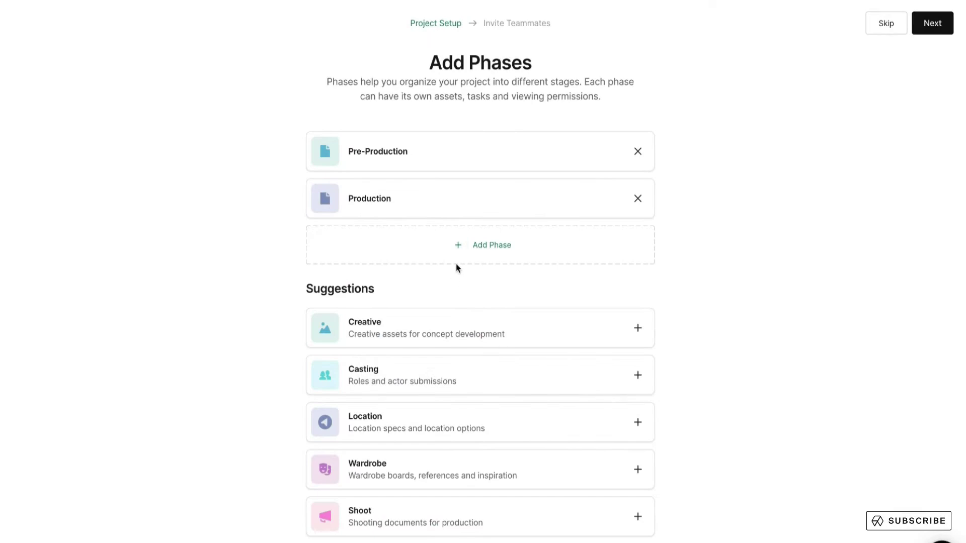
- Add a third custom phase named Post-Production and give it the purple color
{"action": "left_click", "coordinate": [498, 247]}
{"action": "type", "text": "Post-Production"}
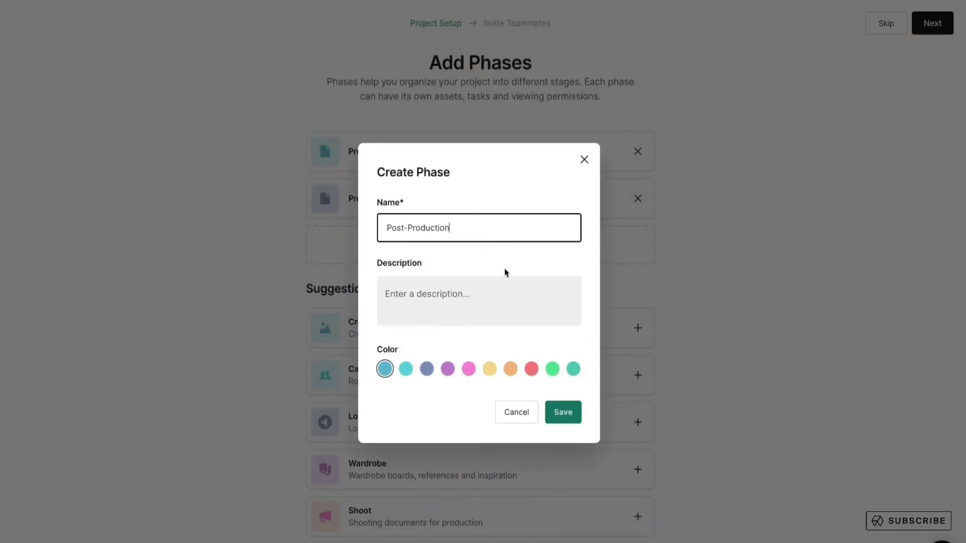
{"action": "left_click", "coordinate": [448, 369]}
{"action": "left_click", "coordinate": [565, 413]}
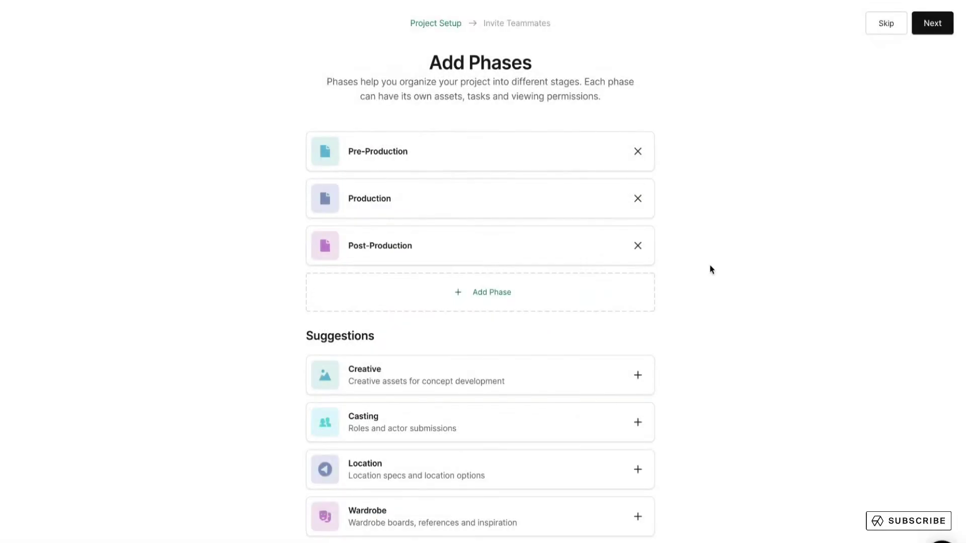
- Finish the project setup without entering any teammate invitations
{"action": "mouse_move", "coordinate": [533, 248]}
{"action": "left_mouse_down"}
{"action": "mouse_move", "coordinate": [522, 190]}
{"action": "mouse_move", "coordinate": [541, 251]}
{"action": "left_mouse_up"}
{"action": "left_click", "coordinate": [940, 32]}
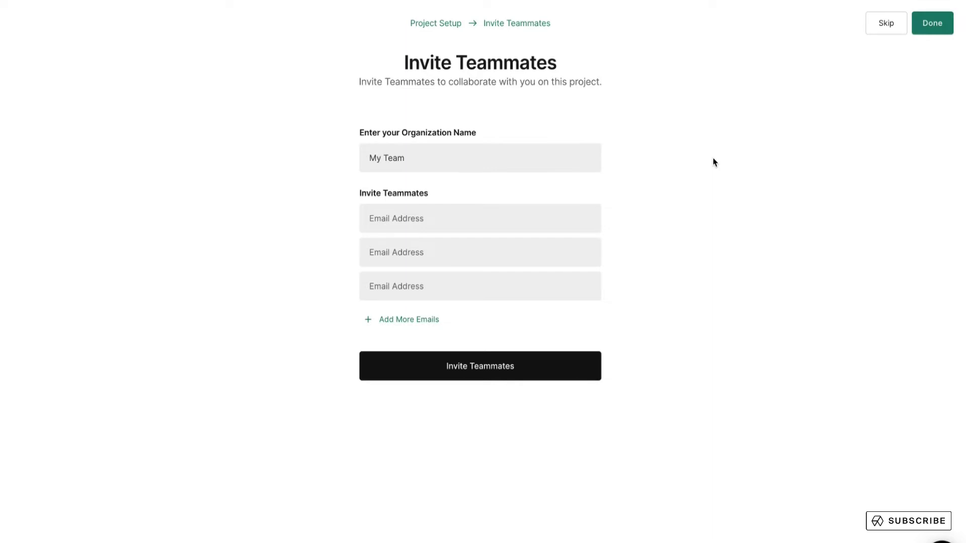
{"action": "left_click", "coordinate": [929, 28]}
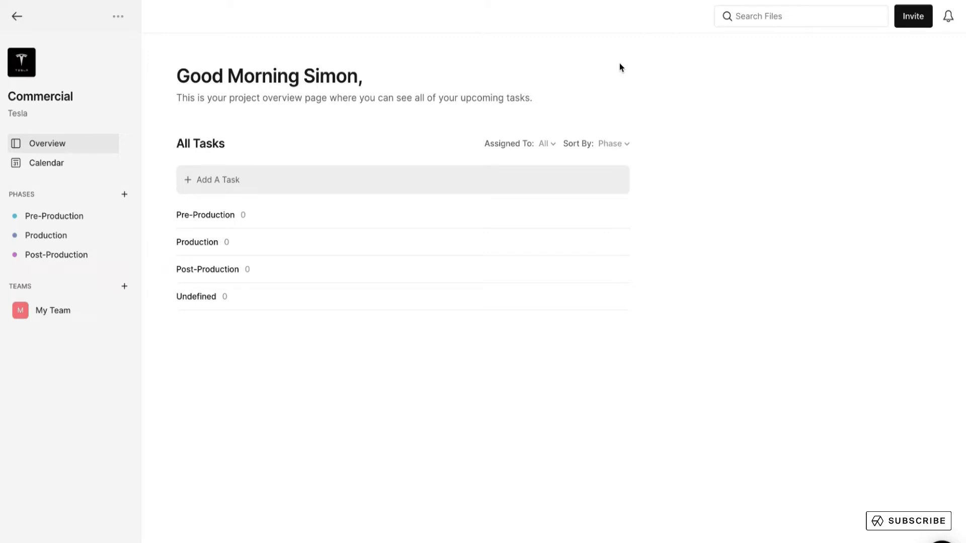
- In the project calendar's timeline view, add a Pre-Production task Creative Development for Nov 14–18, 2022, and assign it to the listed team member
{"action": "left_click", "coordinate": [62, 171]}
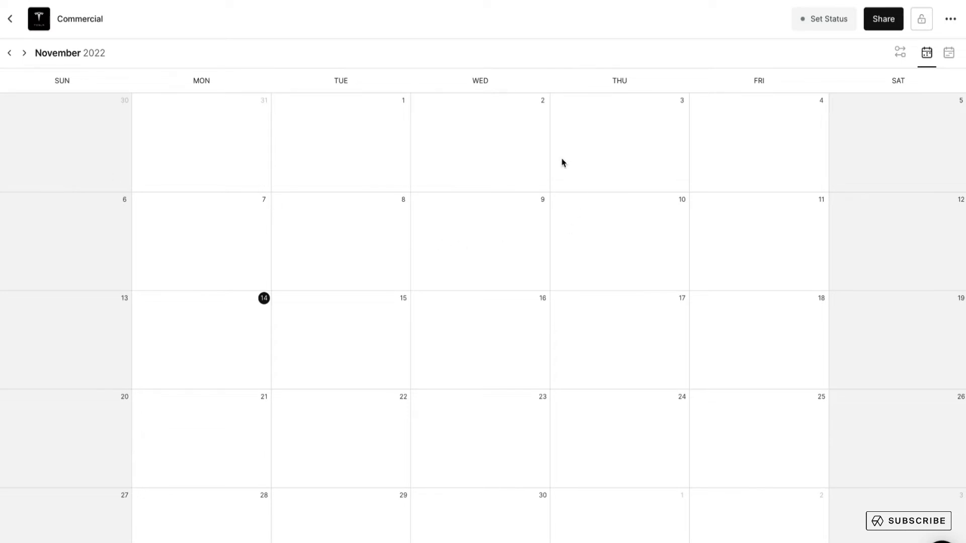
{"action": "left_click", "coordinate": [956, 55]}
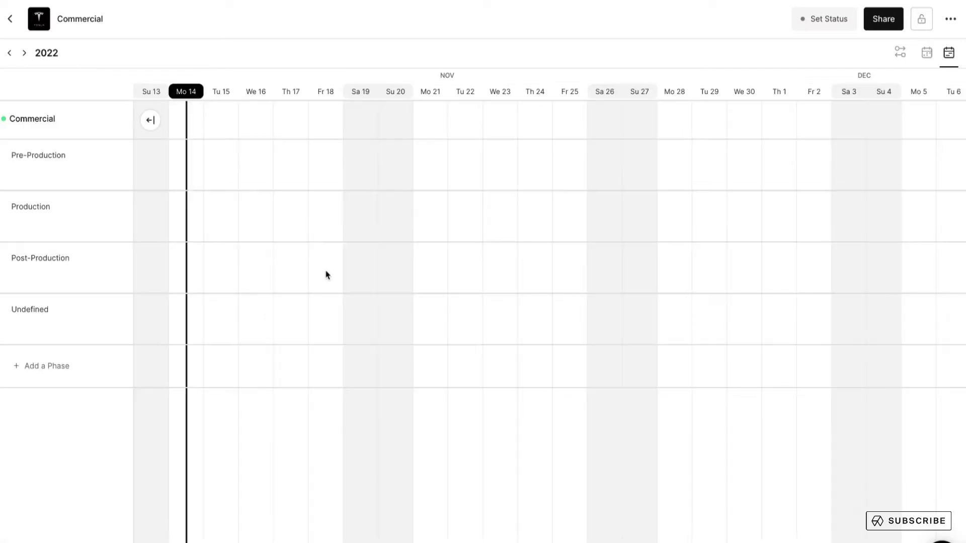
{"action": "left_click_drag", "start_coordinate": [187, 161], "coordinate": [318, 164]}
{"action": "type", "text": "Creative Development"}
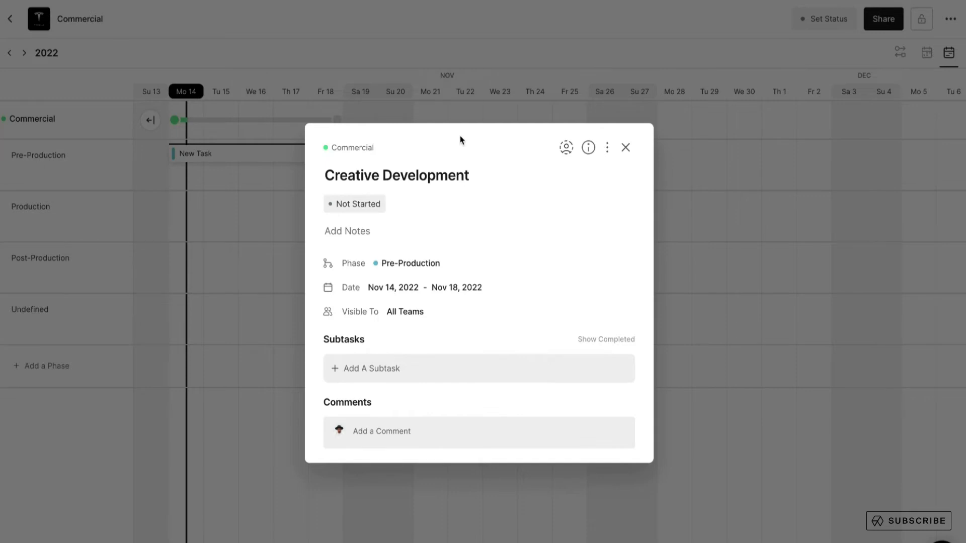
{"action": "left_click", "coordinate": [564, 148]}
{"action": "left_click", "coordinate": [513, 174]}
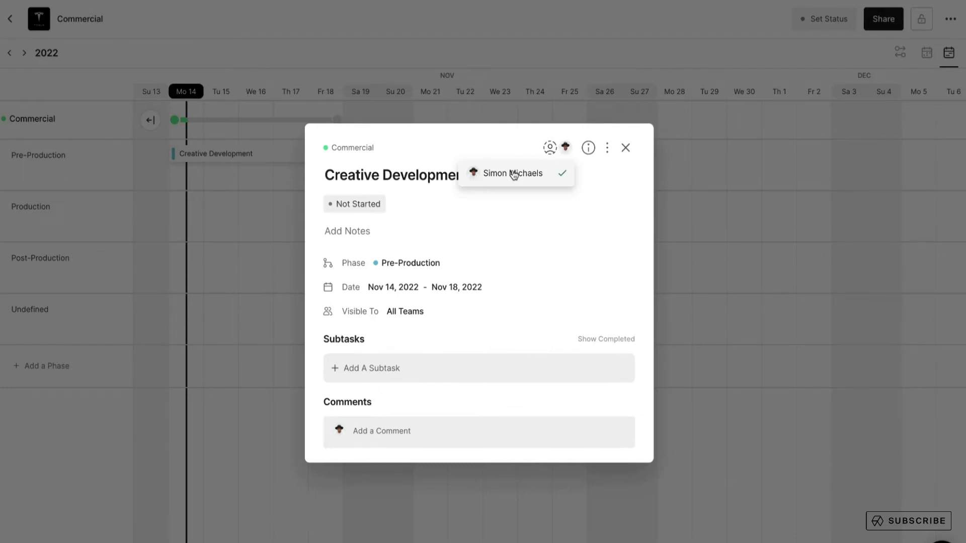
{"action": "left_click", "coordinate": [716, 174]}
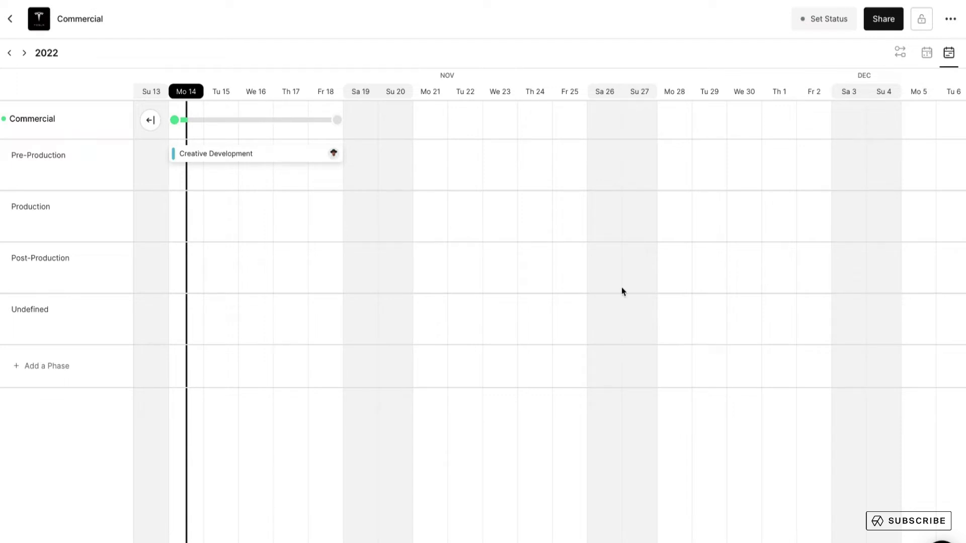
- Add two more Pre-Production tasks to the timeline: Casting for Nov 21–25, 2022 and Location Scouting for Nov 28–30, 2022
{"action": "left_click_drag", "start_coordinate": [428, 152], "coordinate": [573, 158]}
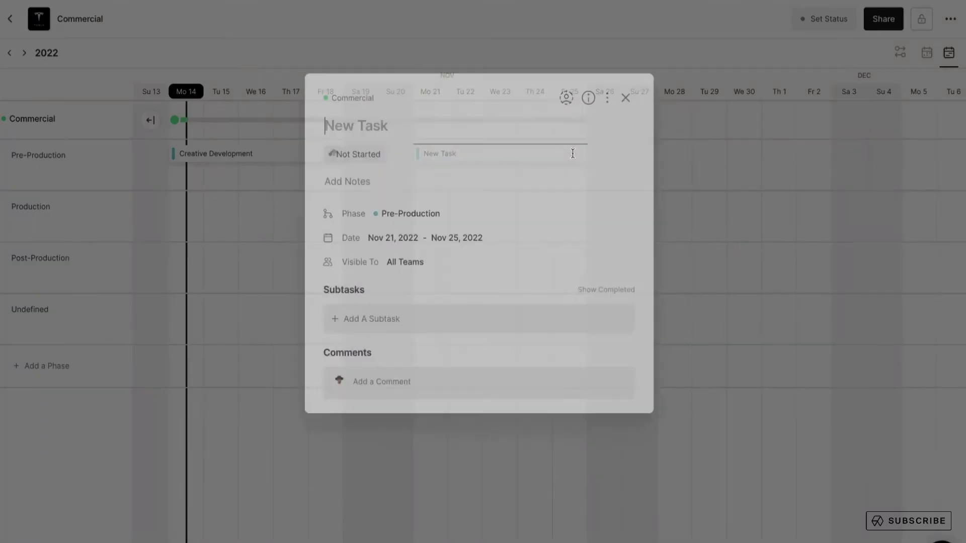
{"action": "type", "text": "Casting"}
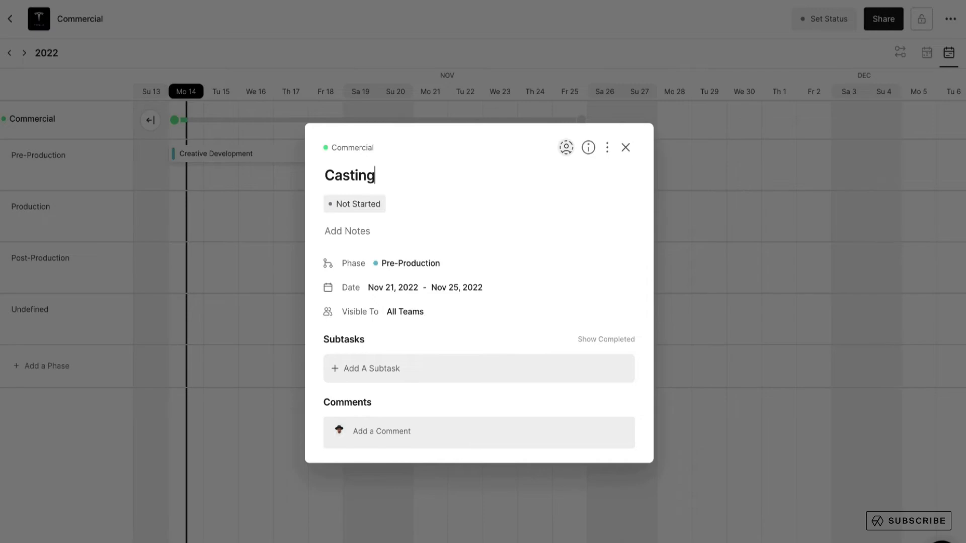
{"action": "left_click", "coordinate": [791, 179]}
{"action": "left_click_drag", "start_coordinate": [677, 153], "coordinate": [735, 156]}
{"action": "type", "text": "Location Scouting"}
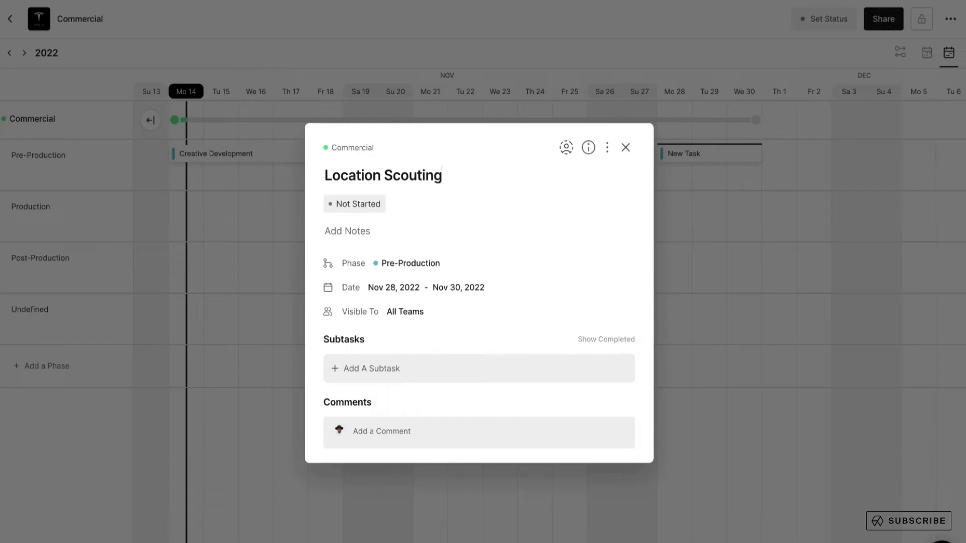
{"action": "left_click", "coordinate": [829, 226]}
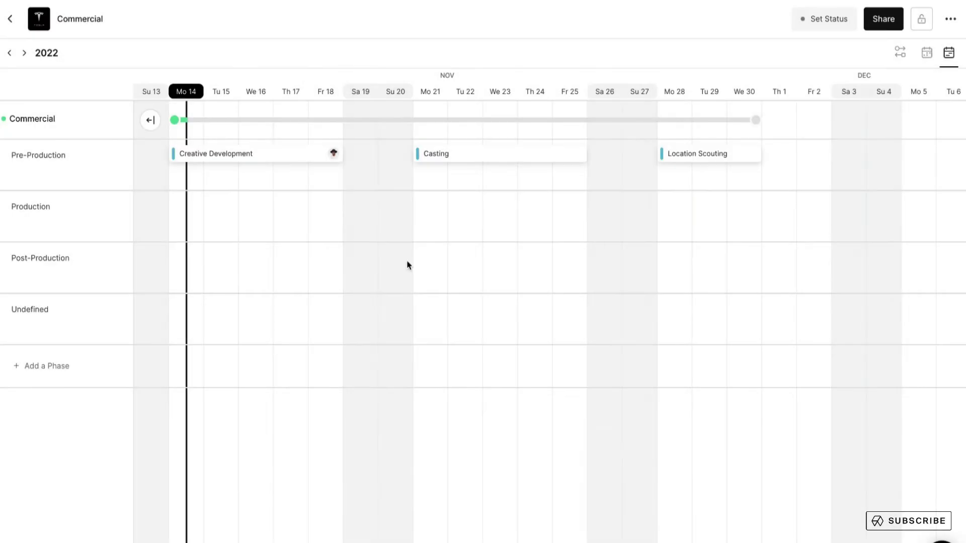
- Add a task named Shoot to the Production phase for Dec 1–4, 2022
{"action": "left_click_drag", "start_coordinate": [784, 208], "coordinate": [886, 208]}
{"action": "type", "text": "Shoot"}
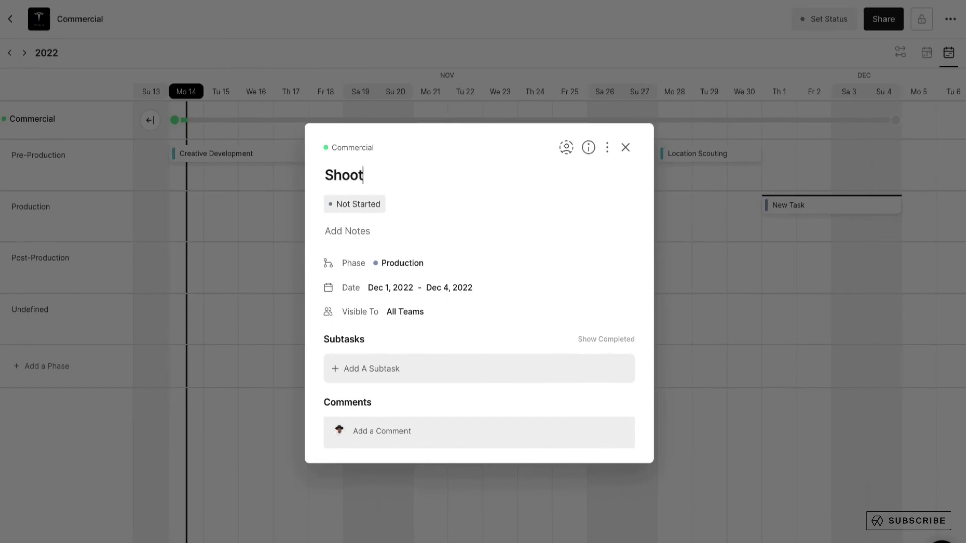
{"action": "left_click", "coordinate": [793, 296]}
- Add a task named Editorial to the Post-Production phase for Dec 5–16, 2022
{"action": "scroll", "coordinate": [793, 297], "scroll_direction": "right", "scroll_amount": 10}
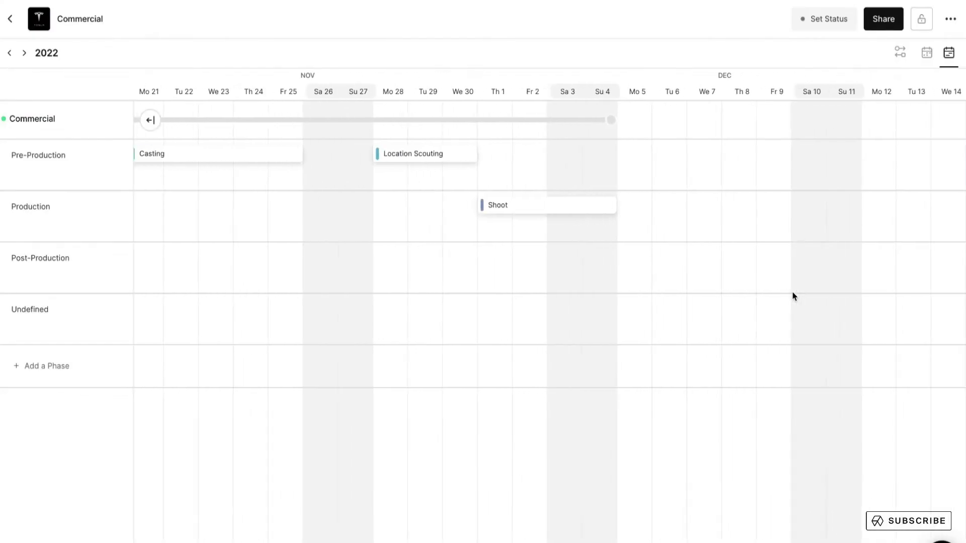
{"action": "left_click_drag", "start_coordinate": [455, 259], "coordinate": [846, 259]}
{"action": "type", "text": "Editorial"}
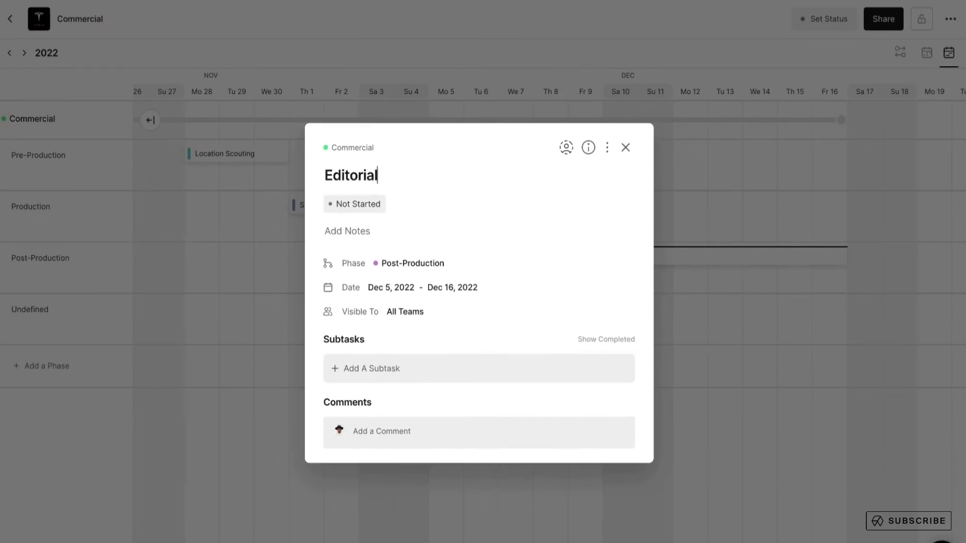
{"action": "left_click", "coordinate": [783, 200]}
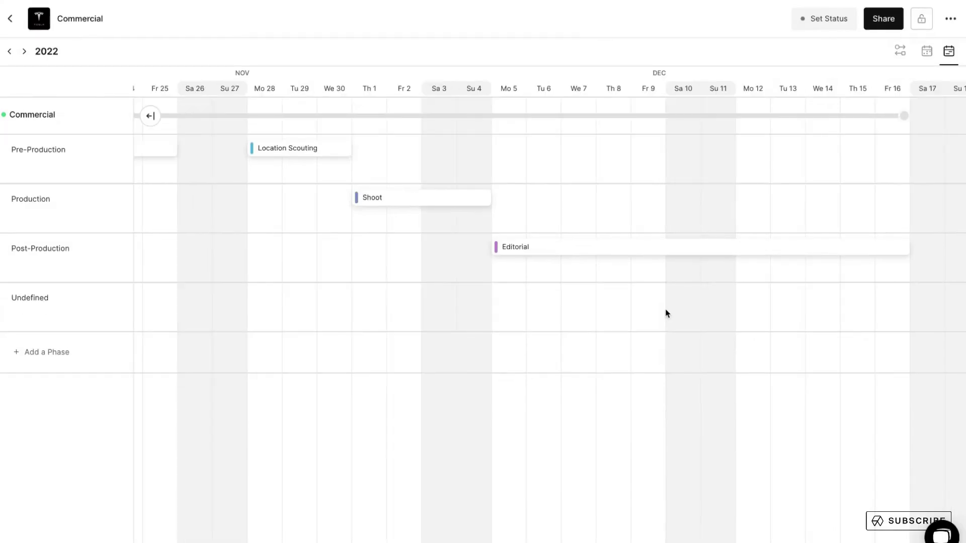
- Move the Location Scouting task into the Production phase and back to Pre-Production, keeping its dates
{"action": "scroll", "coordinate": [666, 312], "scroll_direction": "left", "scroll_amount": 5}
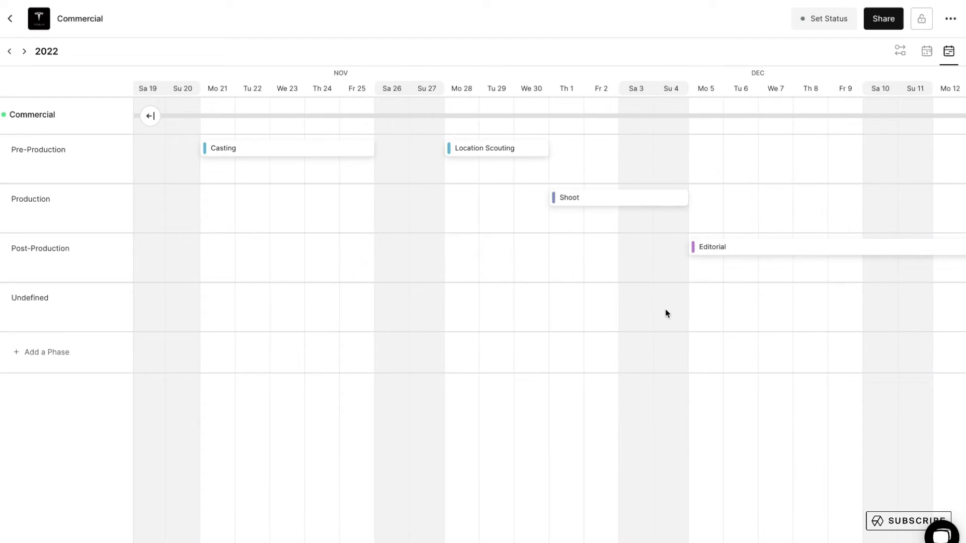
{"action": "mouse_move", "coordinate": [490, 149]}
{"action": "left_mouse_down"}
{"action": "mouse_move", "coordinate": [560, 148]}
{"action": "mouse_move", "coordinate": [488, 151]}
{"action": "left_mouse_up"}
{"action": "left_click_drag", "start_coordinate": [491, 194], "coordinate": [492, 200]}
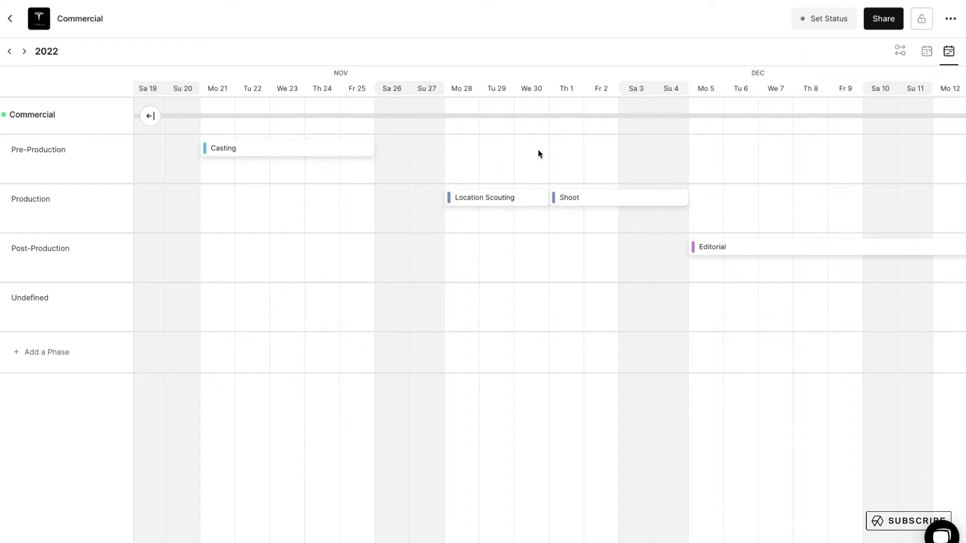
{"action": "left_click_drag", "start_coordinate": [498, 201], "coordinate": [491, 159]}
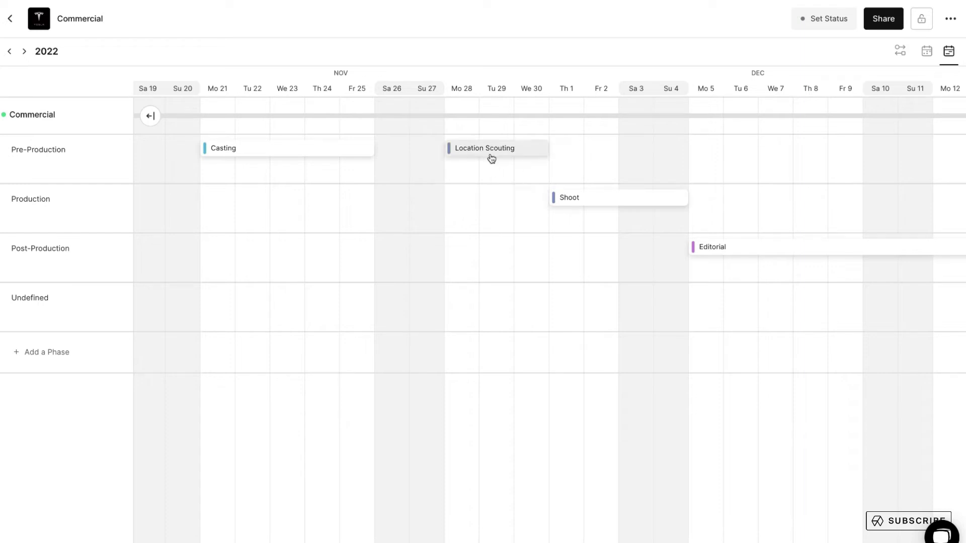
- Set the status of the Casting task to Done
{"action": "left_click", "coordinate": [306, 155]}
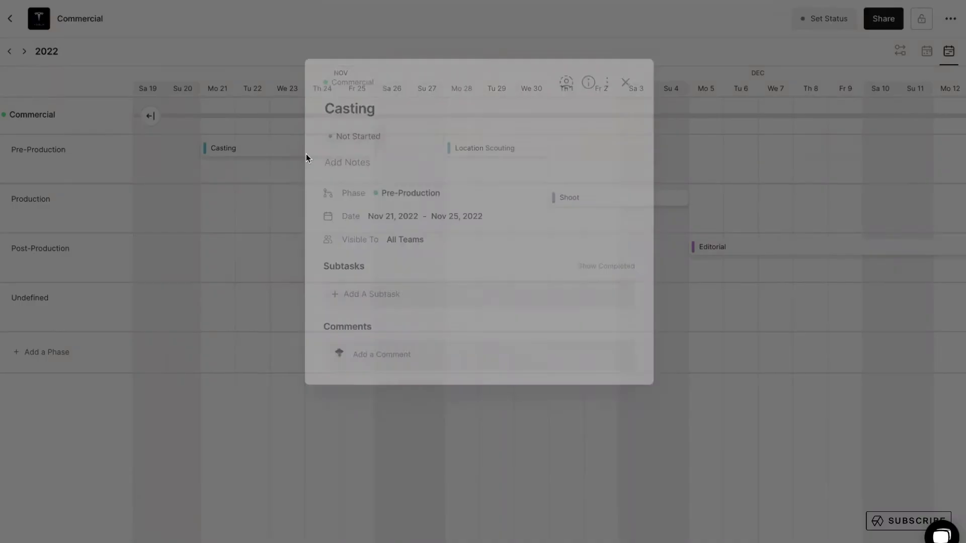
{"action": "left_click", "coordinate": [363, 196]}
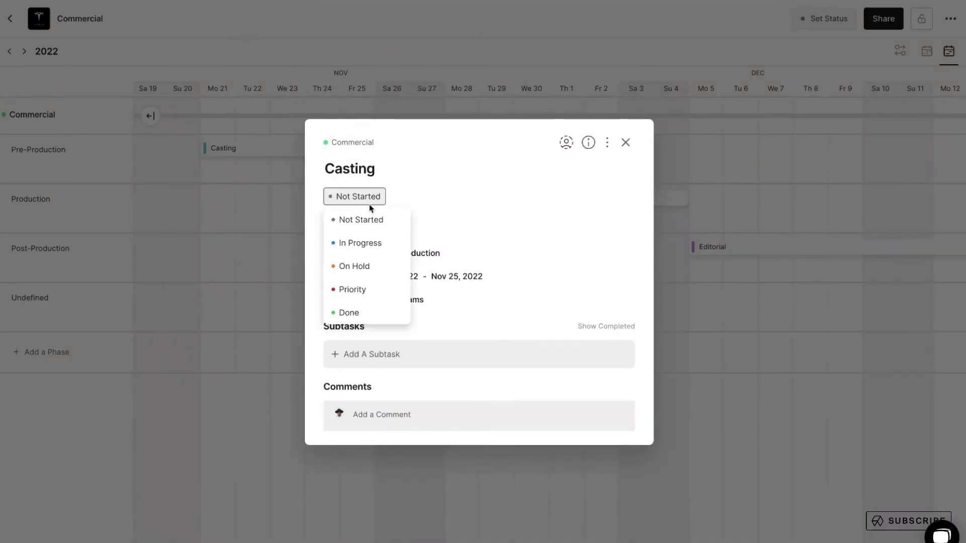
{"action": "left_click", "coordinate": [366, 314]}
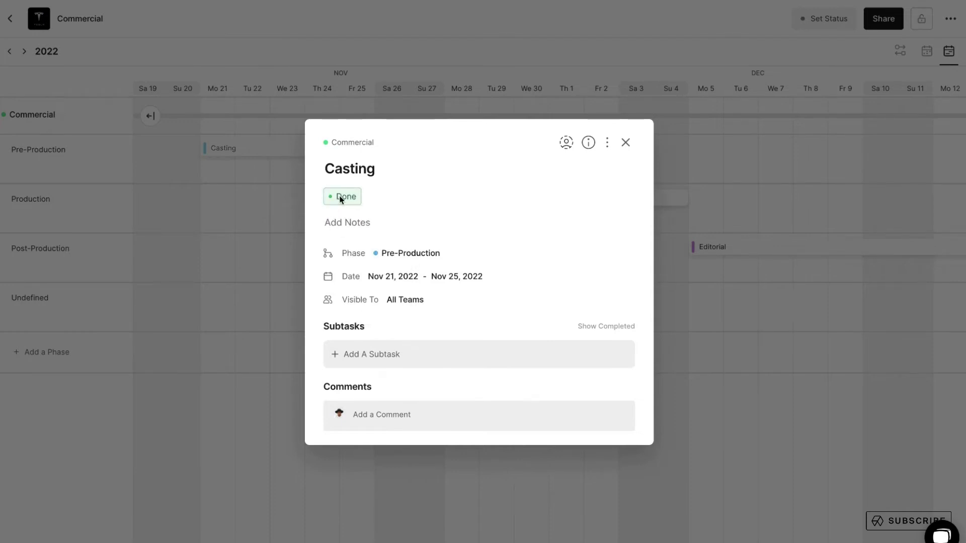
- Shift the Location Scouting task with its linked following tasks to Nov 30–Dec 2, and move them back to start on Nov 28
{"action": "left_click", "coordinate": [253, 192]}
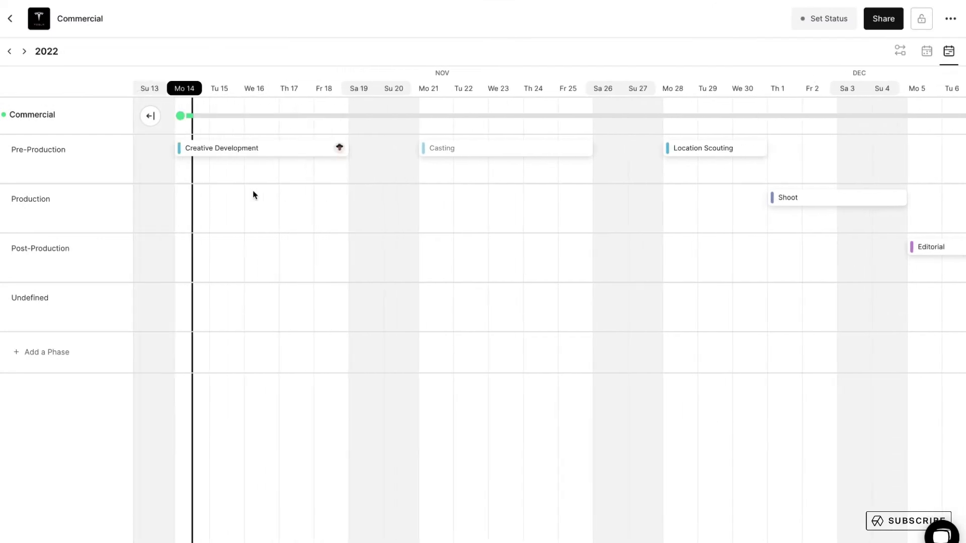
{"action": "scroll", "coordinate": [495, 316], "scroll_direction": "right", "scroll_amount": 5}
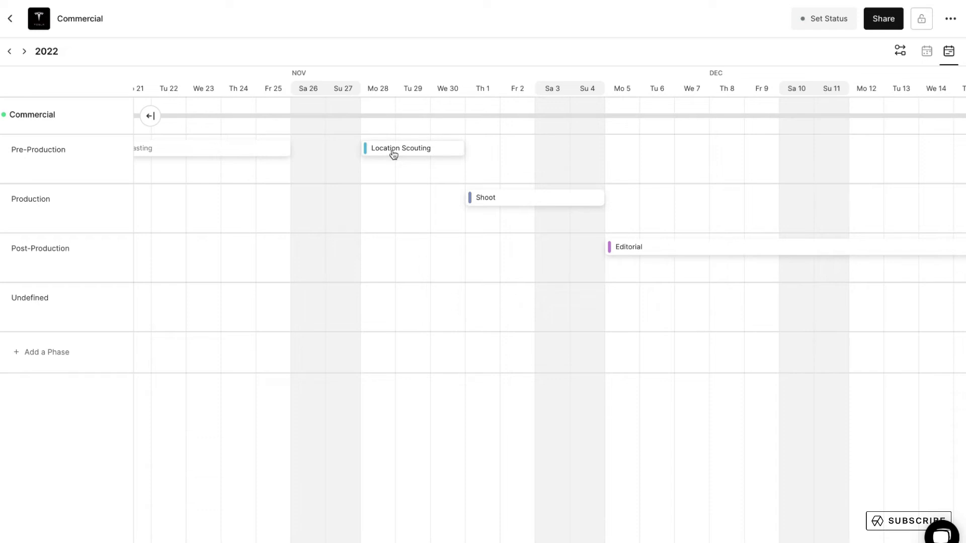
{"action": "left_click_drag", "start_coordinate": [394, 155], "coordinate": [455, 152]}
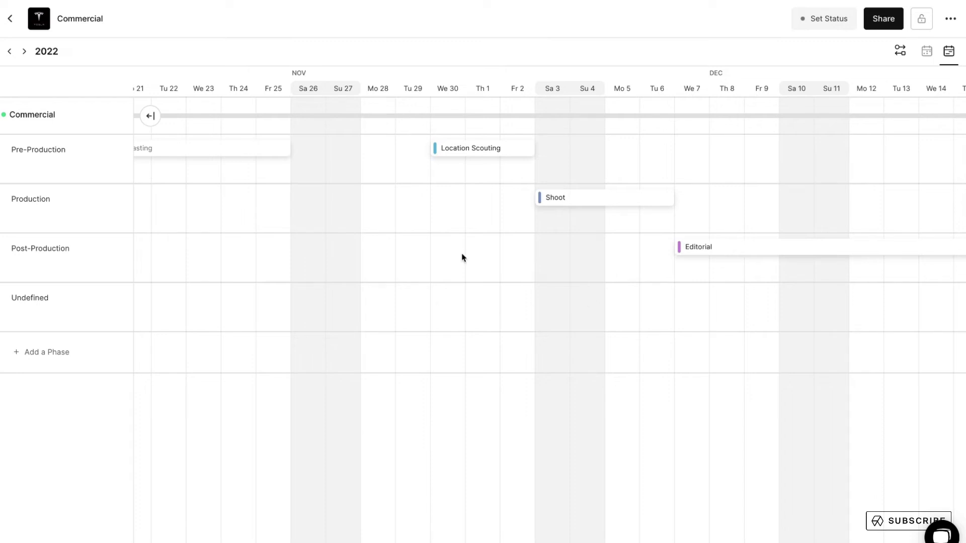
{"action": "left_click_drag", "start_coordinate": [459, 156], "coordinate": [393, 154]}
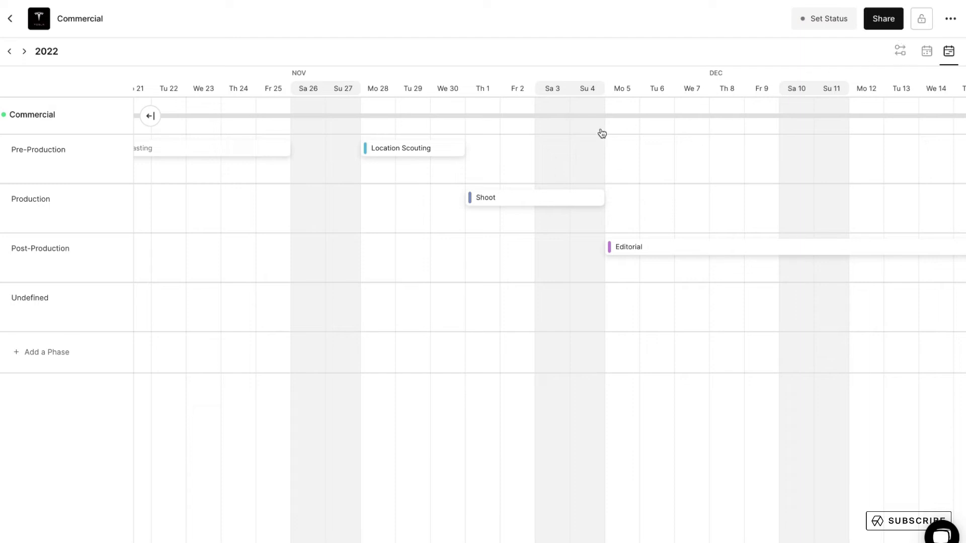
- Move only the Shoot task in the Production phase to Dec 2–5, without shifting the Editorial task
{"action": "left_click_drag", "start_coordinate": [541, 204], "coordinate": [576, 203]}
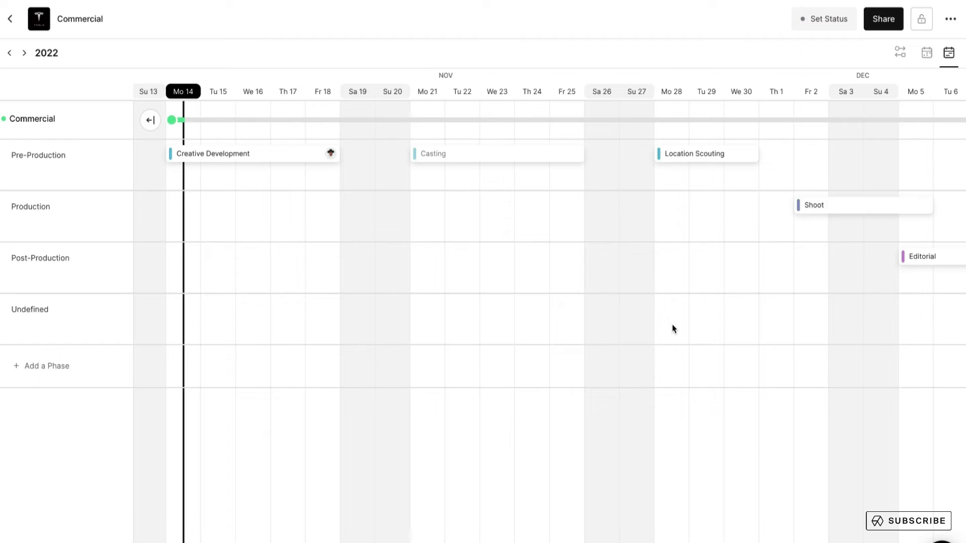
- Add a milestone named Shoot on Dec 3 to the Commercial project's timeline bar
{"action": "scroll", "coordinate": [674, 329], "scroll_direction": "right", "scroll_amount": 5}
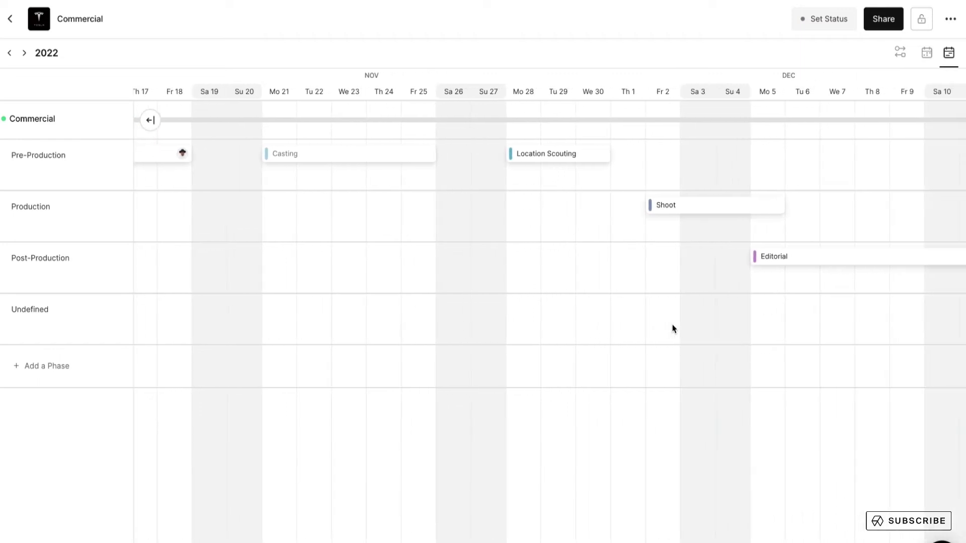
{"action": "scroll", "coordinate": [673, 328], "scroll_direction": "left", "scroll_amount": 4}
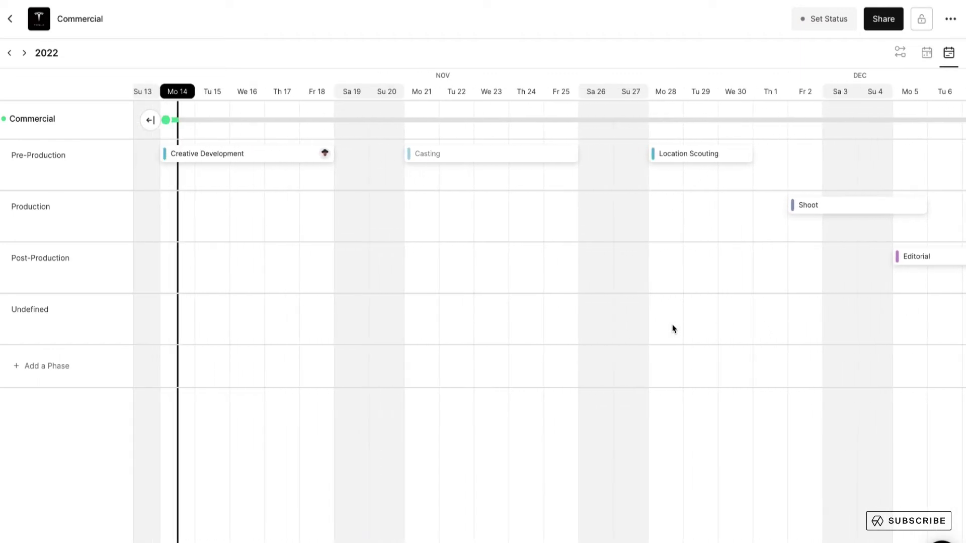
{"action": "scroll", "coordinate": [673, 328], "scroll_direction": "right", "scroll_amount": 1}
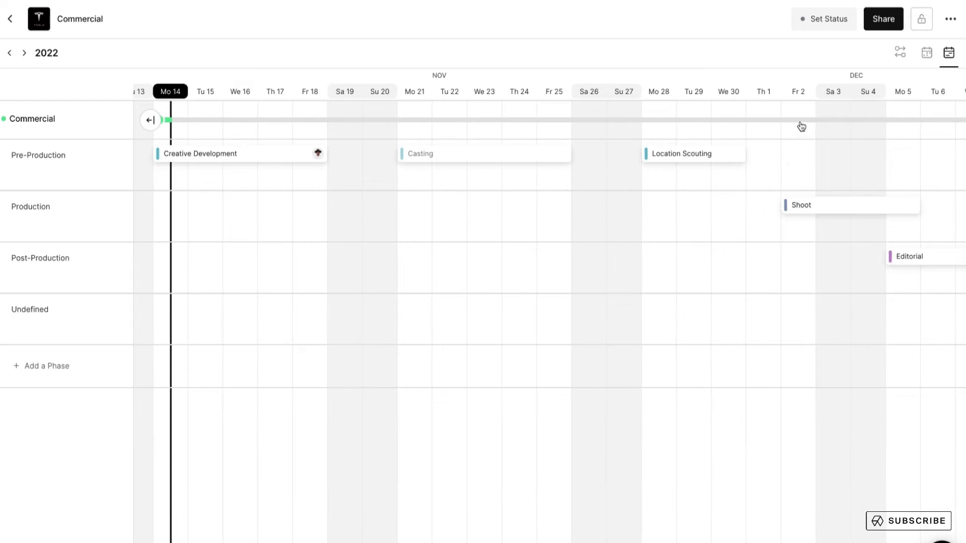
{"action": "left_click", "coordinate": [834, 126]}
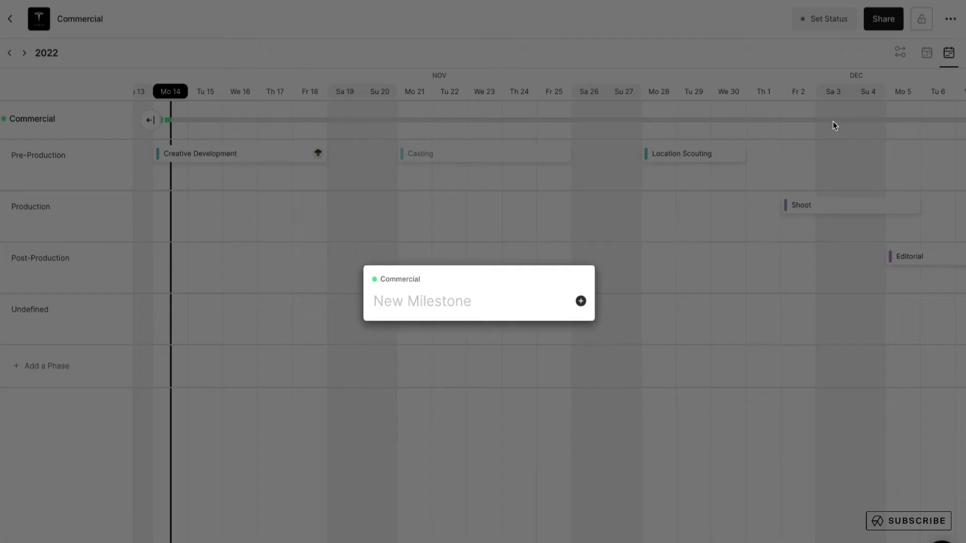
{"action": "type", "text": "Shoot"}
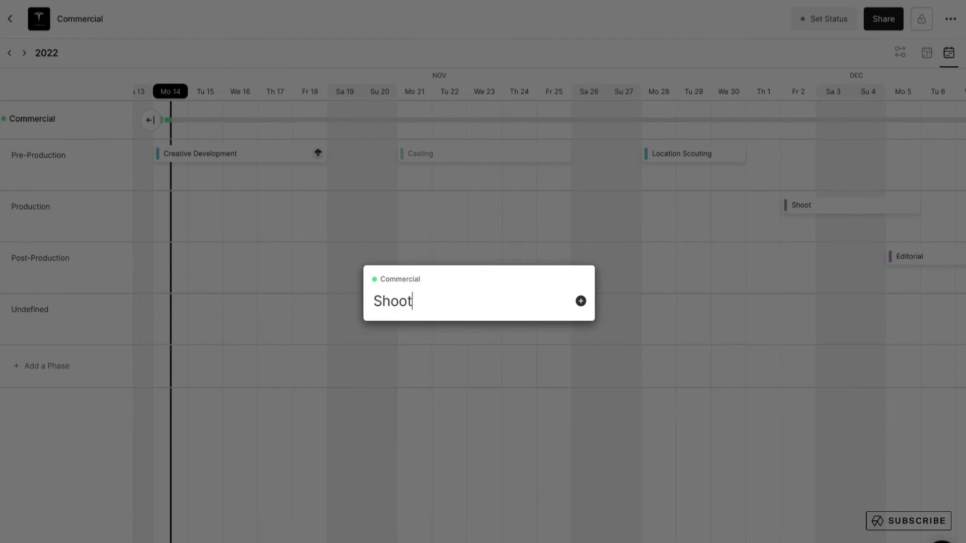
{"action": "key", "text": "Return"}
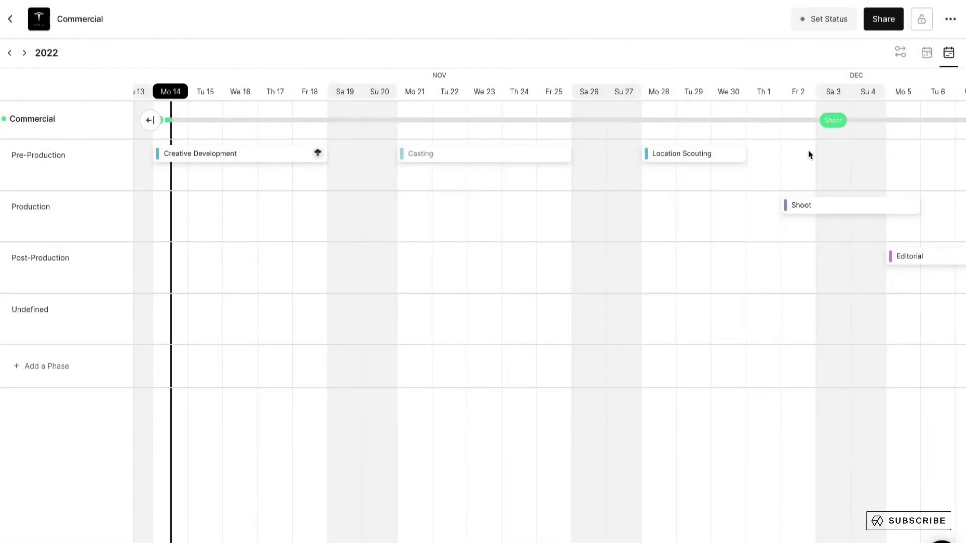
- Assign the clapperboard icon to the Shoot milestone on Dec 3
{"action": "scroll", "coordinate": [810, 155], "scroll_direction": "right", "scroll_amount": 5}
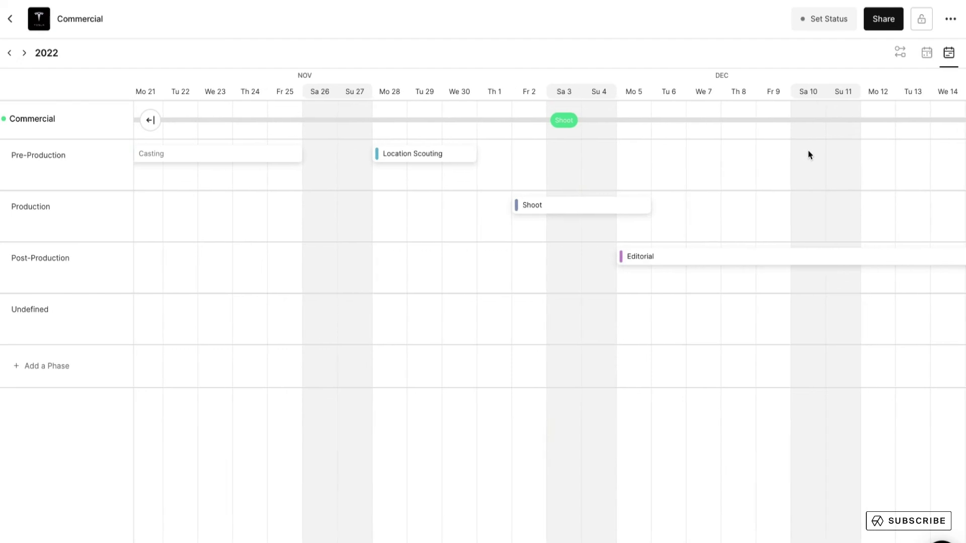
{"action": "left_click", "coordinate": [562, 123]}
{"action": "left_click", "coordinate": [562, 302]}
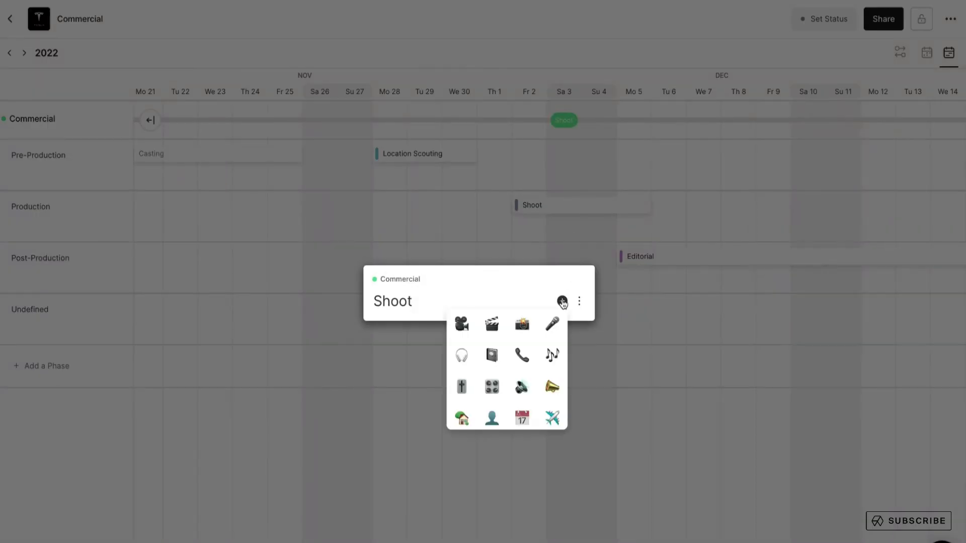
{"action": "left_click", "coordinate": [494, 332]}
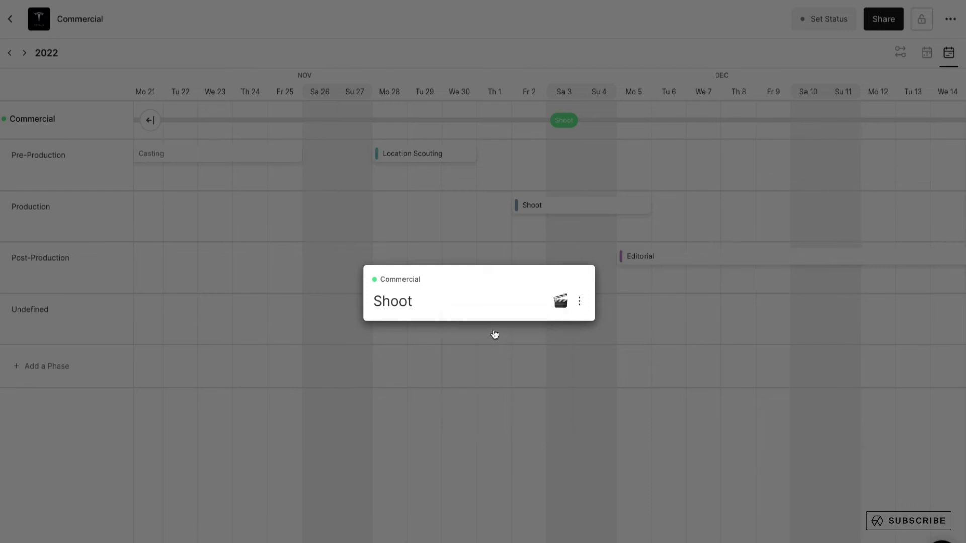
{"action": "left_click", "coordinate": [524, 360]}
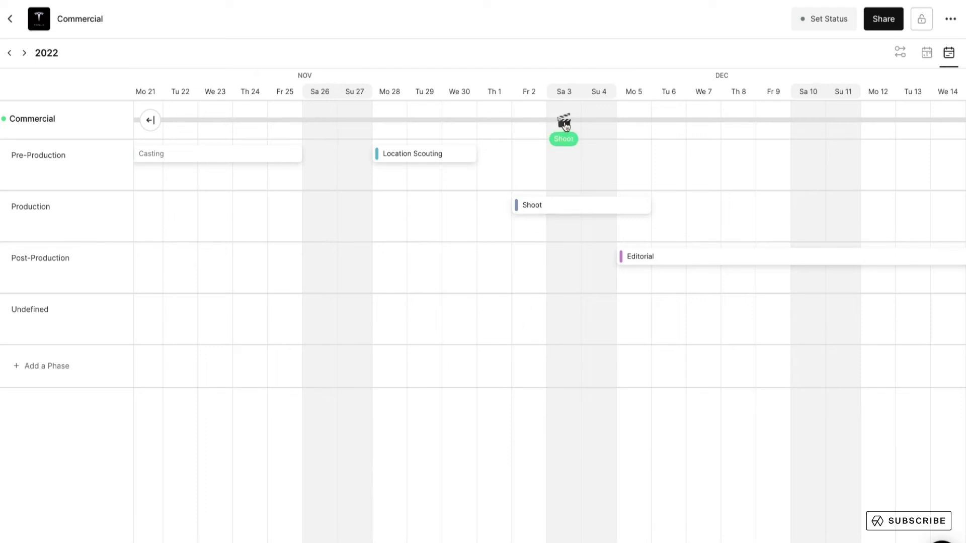
- View the form for inviting collaborators to the Commercial project by email, and close it without inviting anyone
{"action": "scroll", "coordinate": [696, 165], "scroll_direction": "right", "scroll_amount": 3}
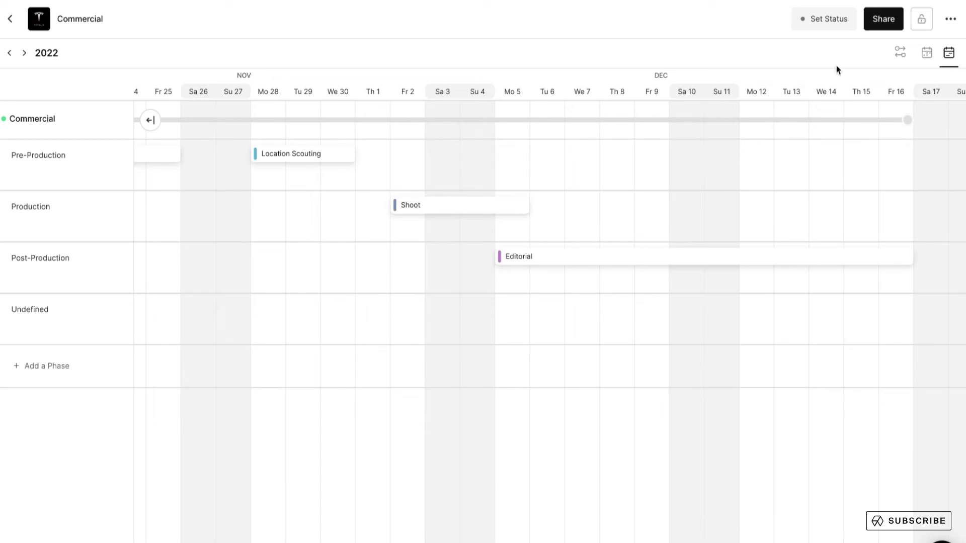
{"action": "left_click", "coordinate": [884, 23]}
{"action": "left_click", "coordinate": [854, 50]}
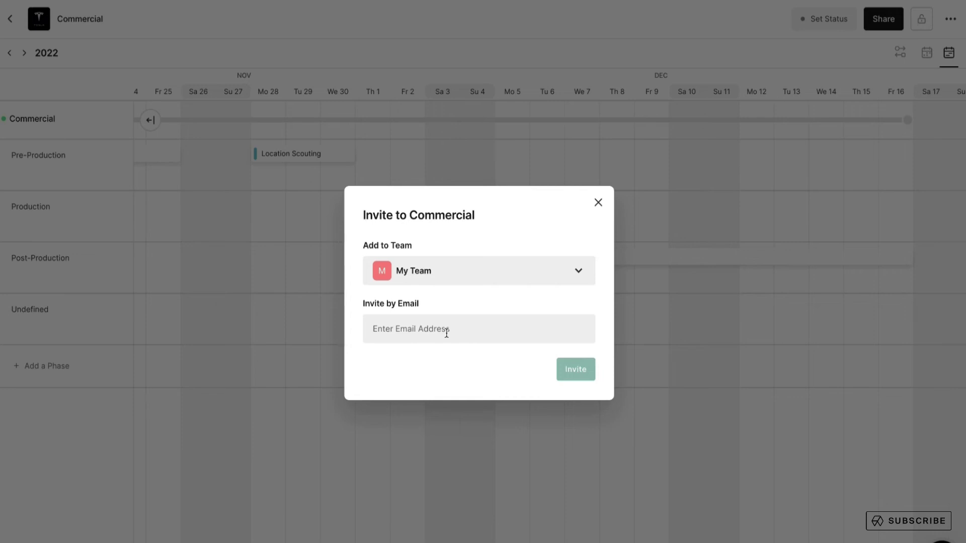
{"action": "left_click", "coordinate": [599, 204]}
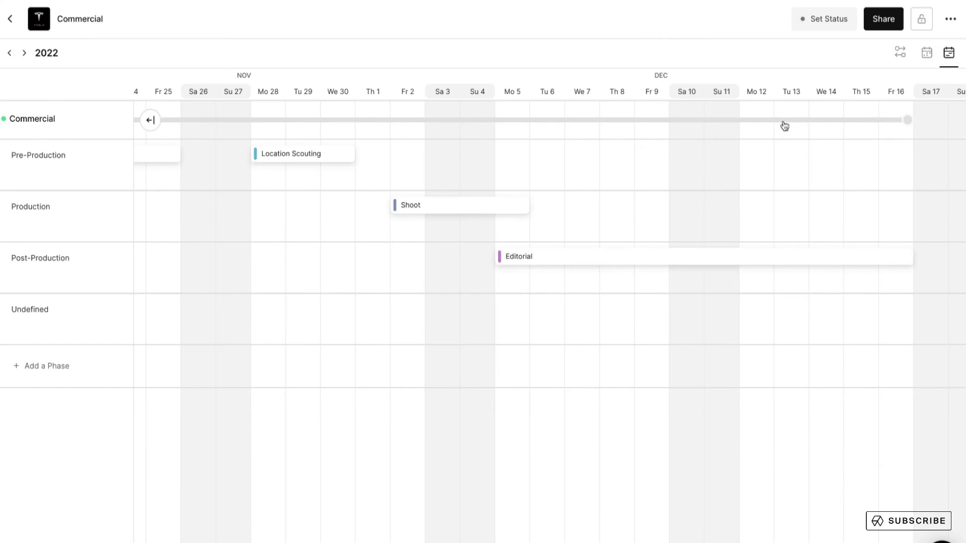
- Create a shareable review link to the calendar showing events of all teams, without password protection, and copy it
{"action": "left_click", "coordinate": [883, 22]}
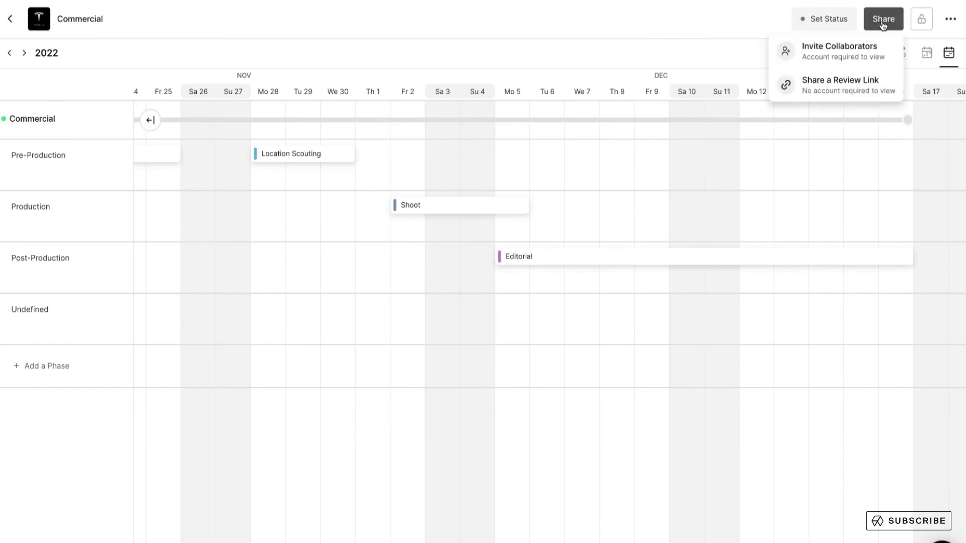
{"action": "left_click", "coordinate": [846, 87]}
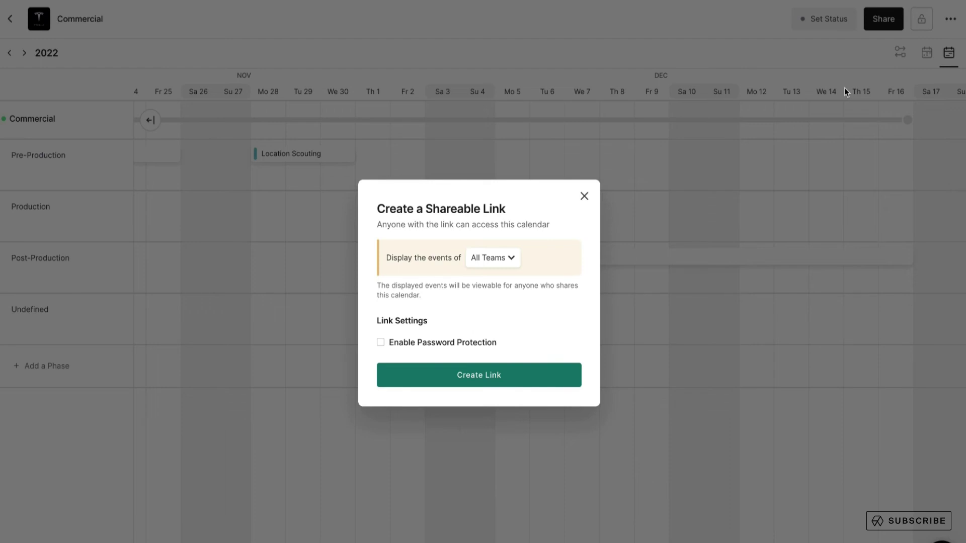
{"action": "left_click", "coordinate": [494, 375]}
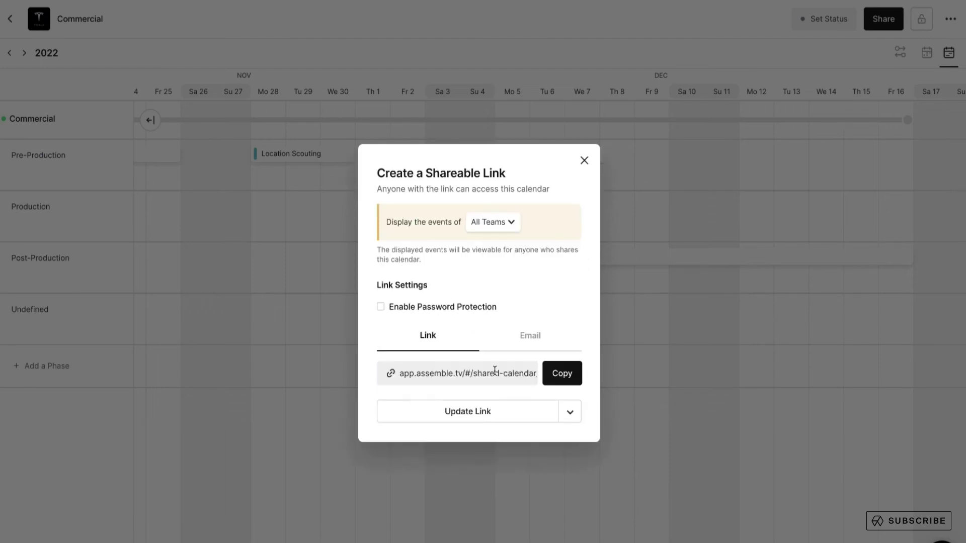
{"action": "left_click", "coordinate": [575, 382]}
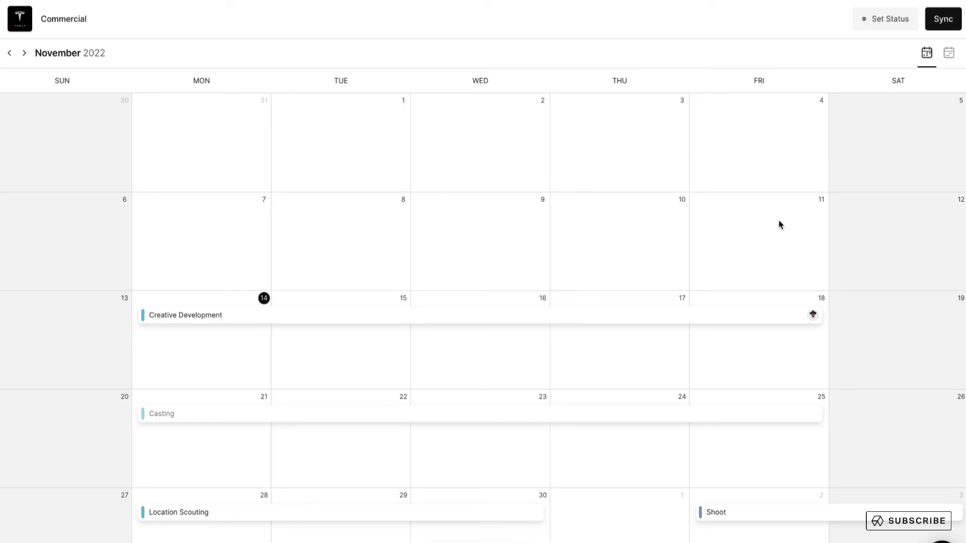
- Review the shared Commercial calendar as a timeline, including the details of the Creative Development task
{"action": "left_click", "coordinate": [949, 56]}
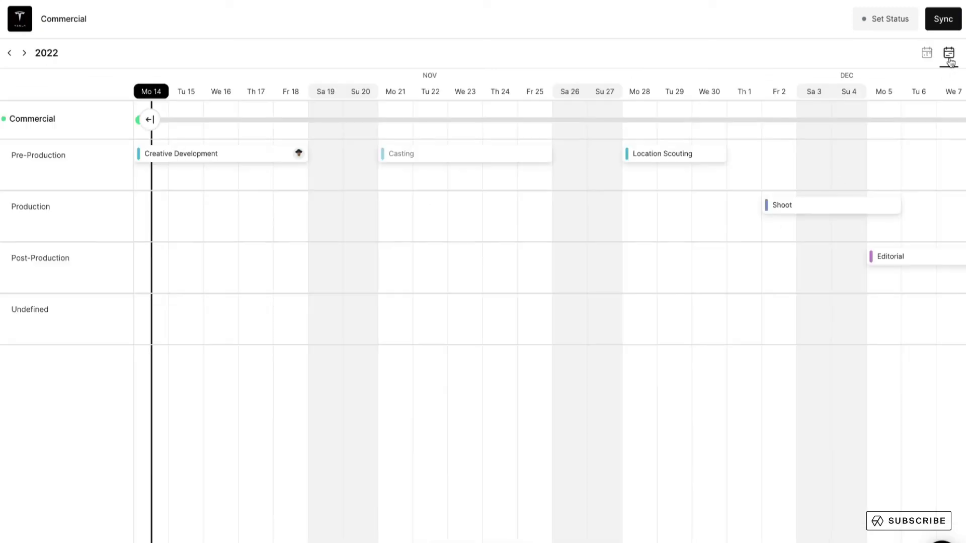
{"action": "scroll", "coordinate": [603, 241], "scroll_direction": "right", "scroll_amount": 5}
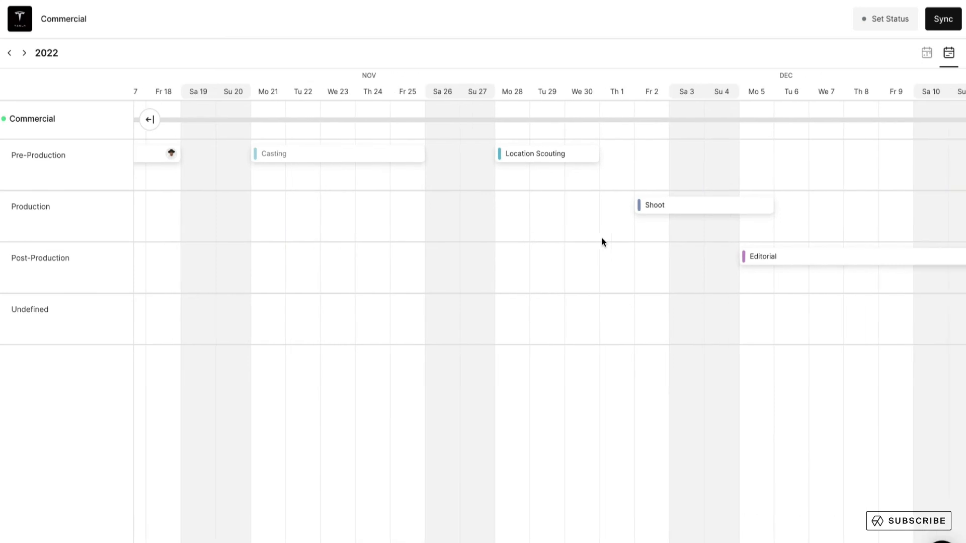
{"action": "scroll", "coordinate": [603, 241], "scroll_direction": "left", "scroll_amount": 6}
{"action": "left_click", "coordinate": [268, 153]}
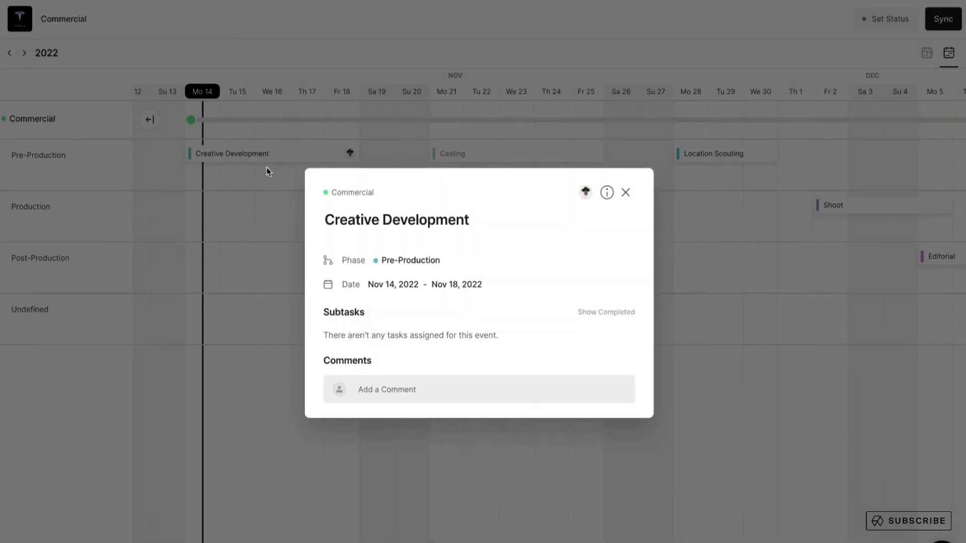
{"action": "left_click", "coordinate": [265, 186]}
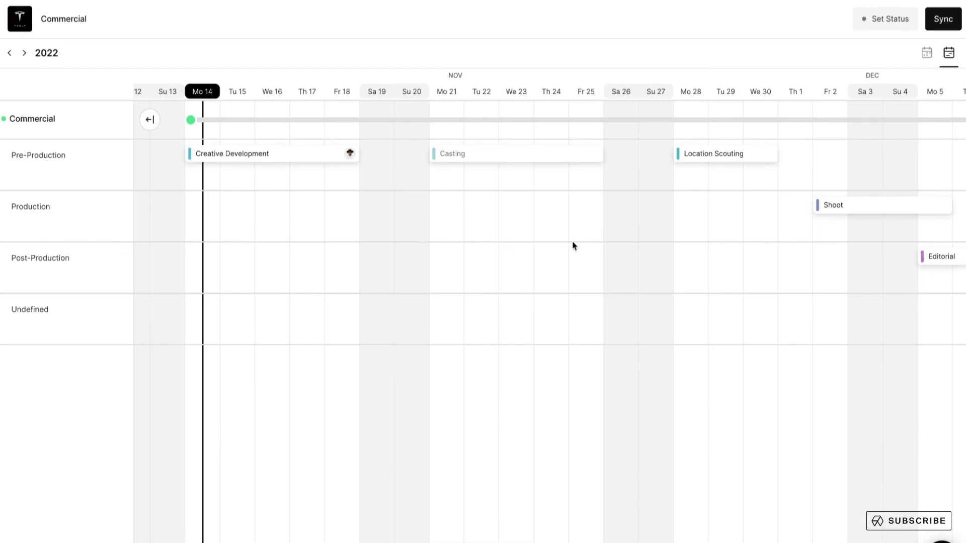
{"action": "scroll", "coordinate": [574, 246], "scroll_direction": "right", "scroll_amount": 6}
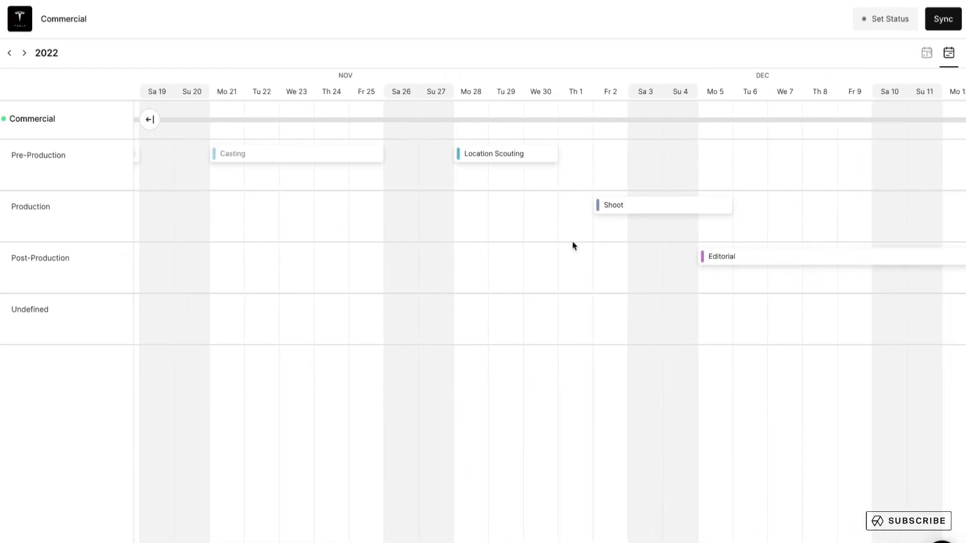
{"action": "left_click", "coordinate": [955, 33]}
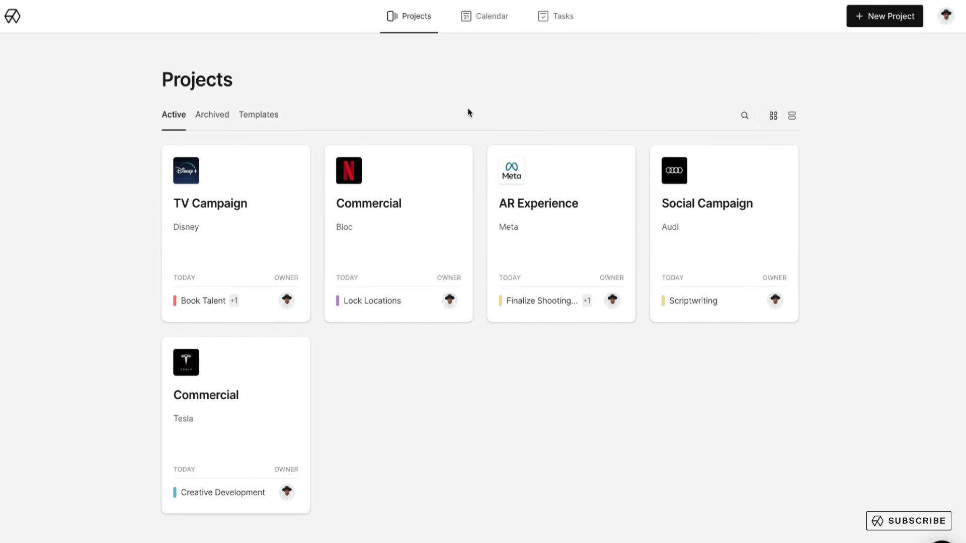
- Show the calendar of all projects as a timeline and look through each project's phases, tasks and milestones
{"action": "left_click", "coordinate": [490, 22]}
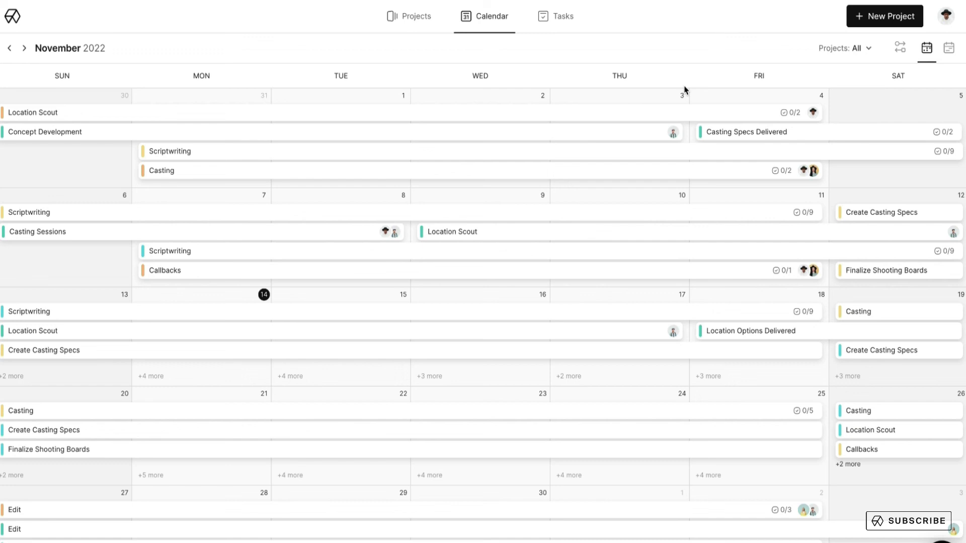
{"action": "left_click", "coordinate": [950, 48]}
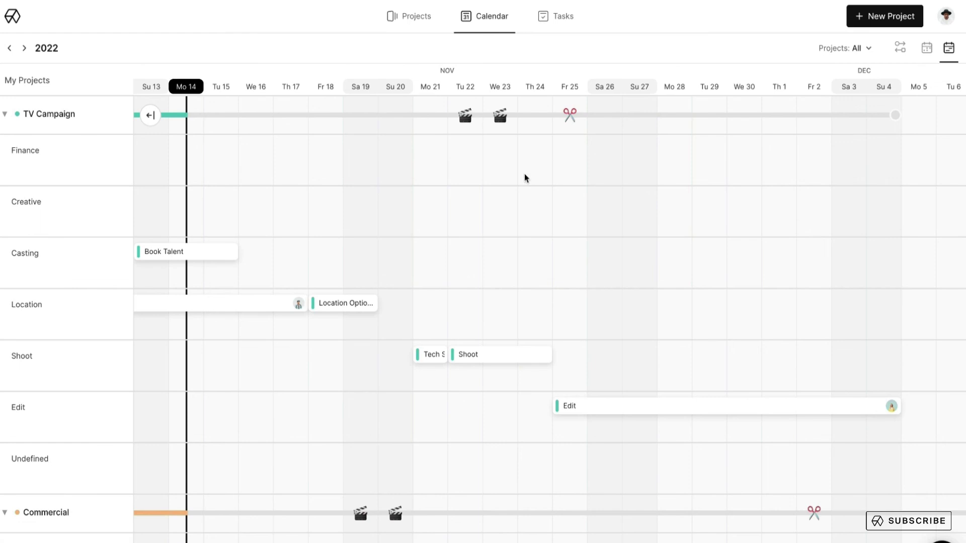
{"action": "scroll", "coordinate": [418, 229], "scroll_direction": "left", "scroll_amount": 5}
{"action": "scroll", "coordinate": [551, 388], "scroll_direction": "down", "scroll_amount": 4}
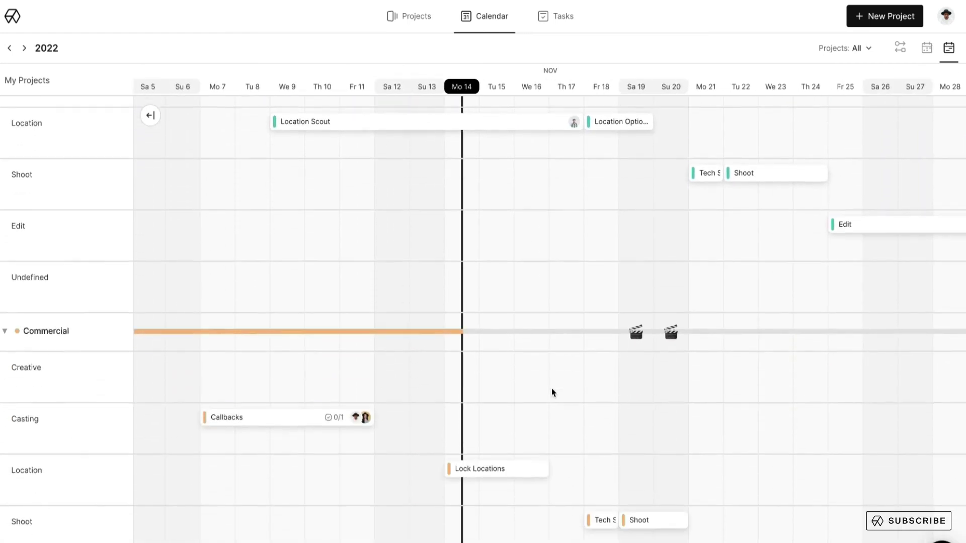
{"action": "scroll", "coordinate": [551, 388], "scroll_direction": "down", "scroll_amount": 1}
{"action": "scroll", "coordinate": [596, 364], "scroll_direction": "down", "scroll_amount": 7}
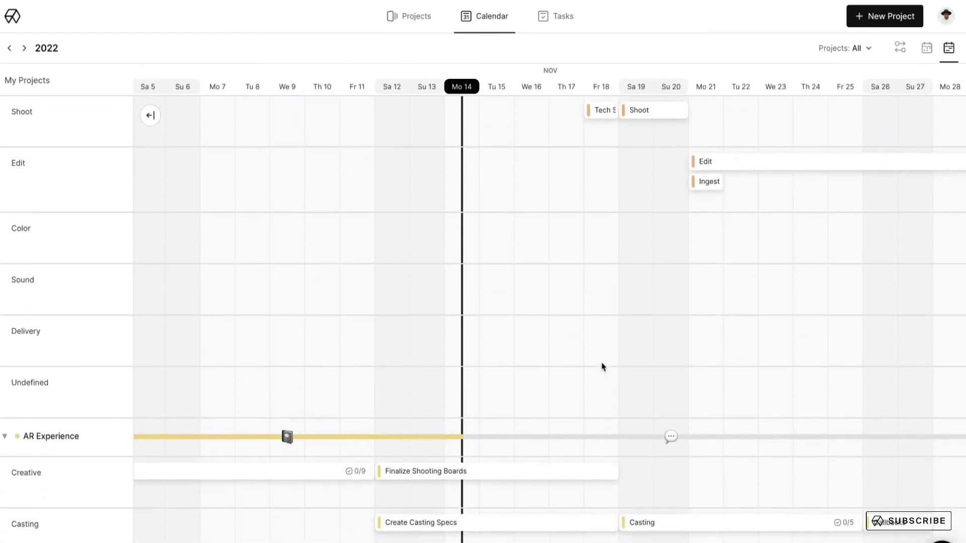
{"action": "scroll", "coordinate": [603, 367], "scroll_direction": "right", "scroll_amount": 2}
{"action": "scroll", "coordinate": [603, 367], "scroll_direction": "down", "scroll_amount": 6}
{"action": "scroll", "coordinate": [641, 468], "scroll_direction": "down", "scroll_amount": 5}
{"action": "scroll", "coordinate": [640, 468], "scroll_direction": "up", "scroll_amount": 10}
{"action": "scroll", "coordinate": [641, 471], "scroll_direction": "up", "scroll_amount": 10}
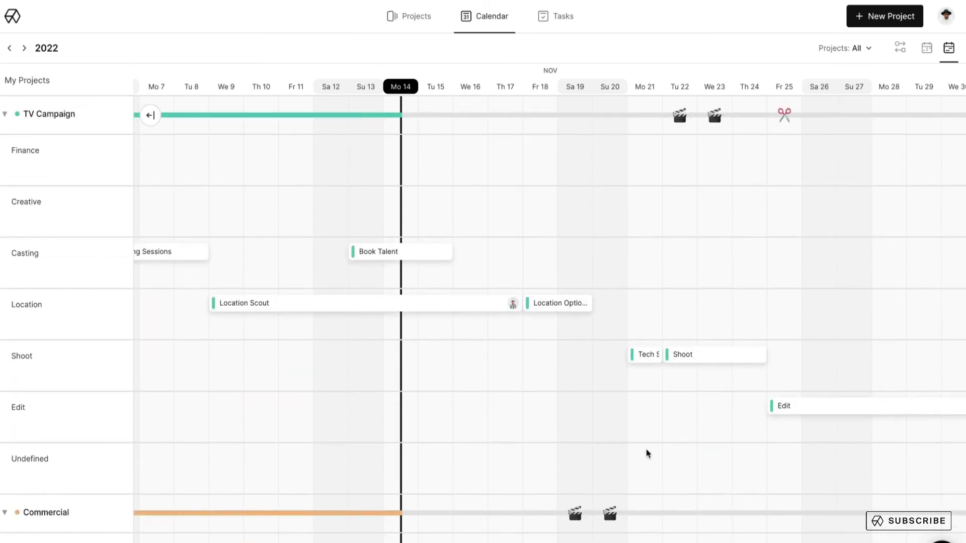
{"action": "scroll", "coordinate": [647, 453], "scroll_direction": "right", "scroll_amount": 3}
{"action": "scroll", "coordinate": [647, 453], "scroll_direction": "left", "scroll_amount": 5}
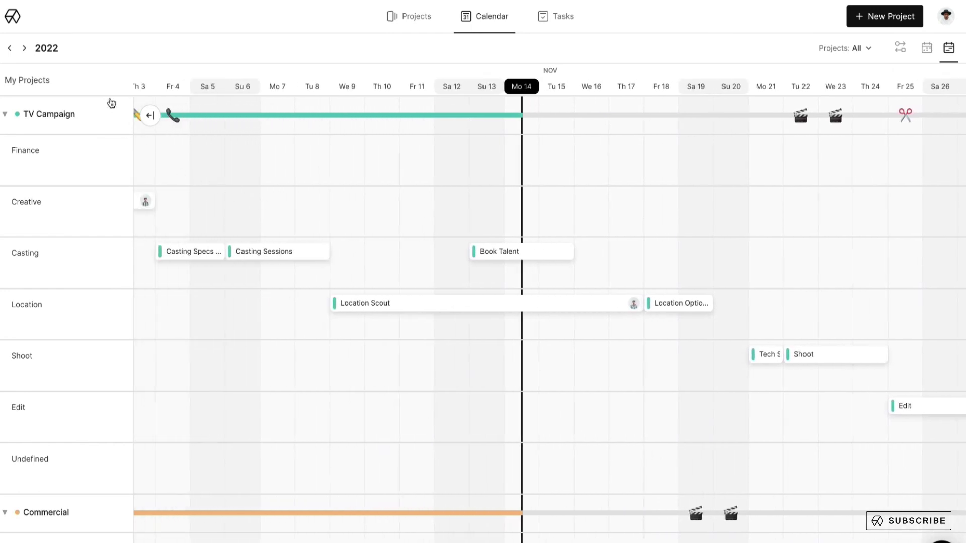
- Collapse all projects in the timeline and examine their milestones, showing the name of the Social Campaign milestone on Nov 16
{"action": "left_click", "coordinate": [107, 80]}
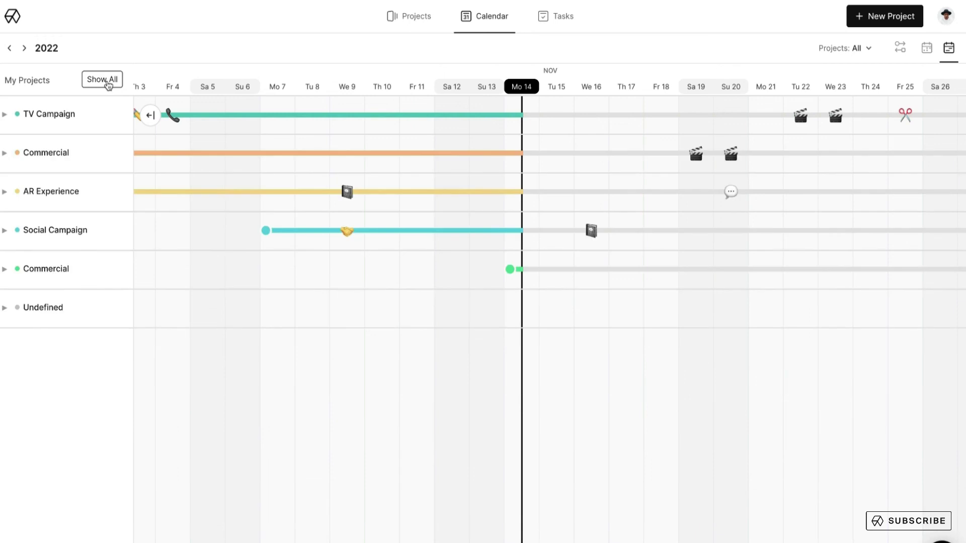
{"action": "scroll", "coordinate": [283, 305], "scroll_direction": "left", "scroll_amount": 6}
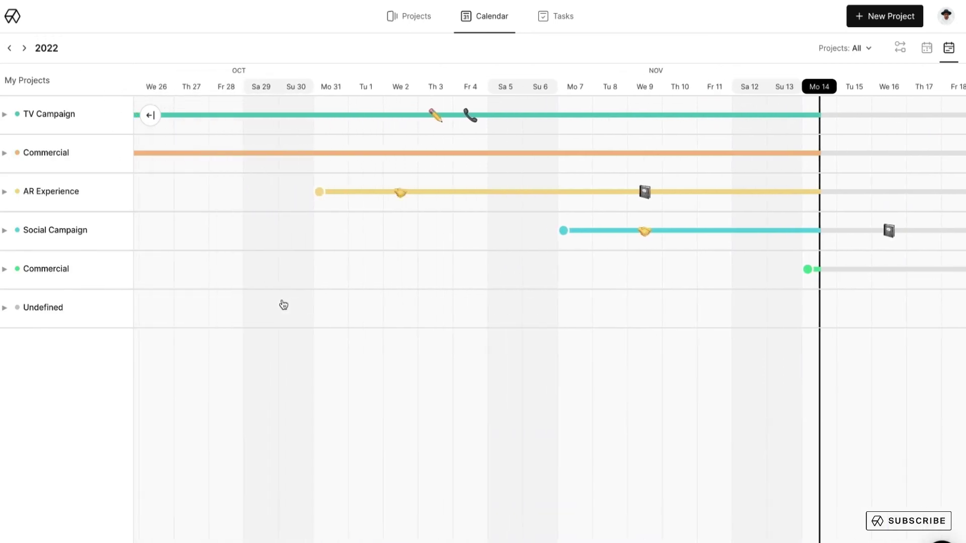
{"action": "scroll", "coordinate": [282, 304], "scroll_direction": "left", "scroll_amount": 1}
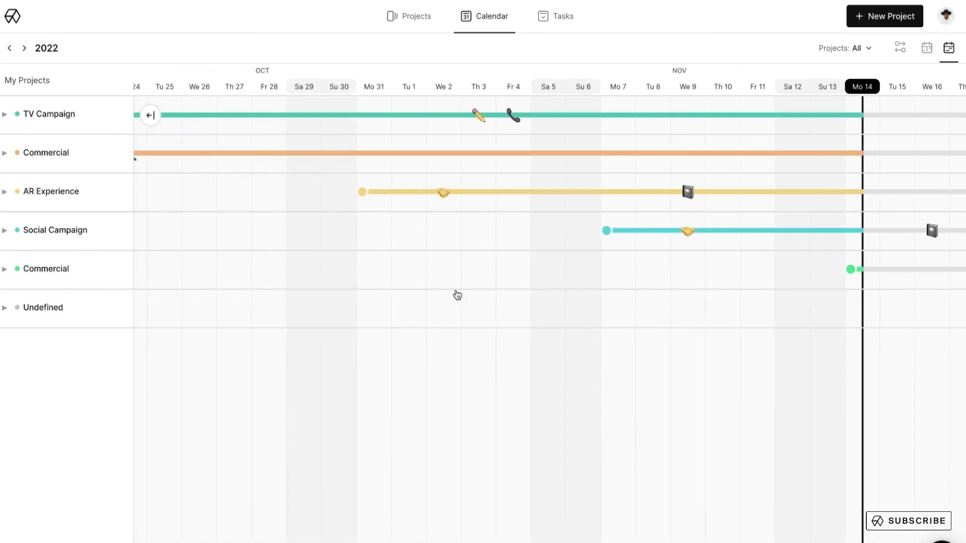
{"action": "scroll", "coordinate": [457, 296], "scroll_direction": "right", "scroll_amount": 7}
{"action": "mouse_move", "coordinate": [601, 232]}
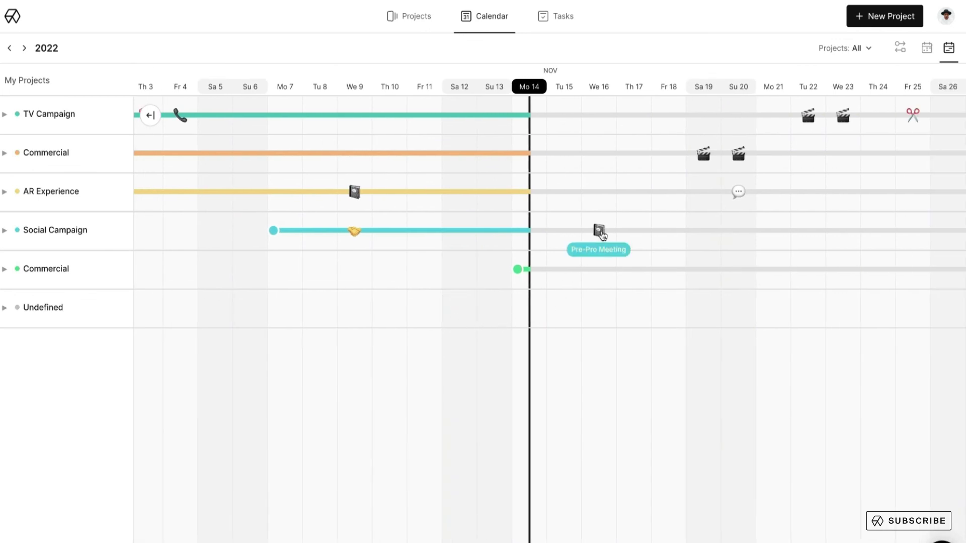